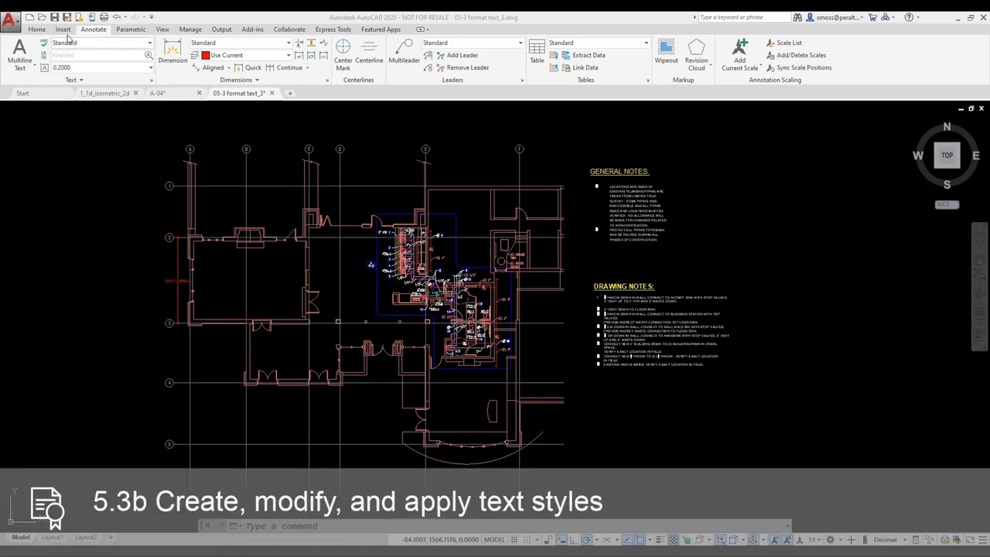
- Create a new text style named General Notes
{"action": "left_click", "coordinate": [38, 30]}
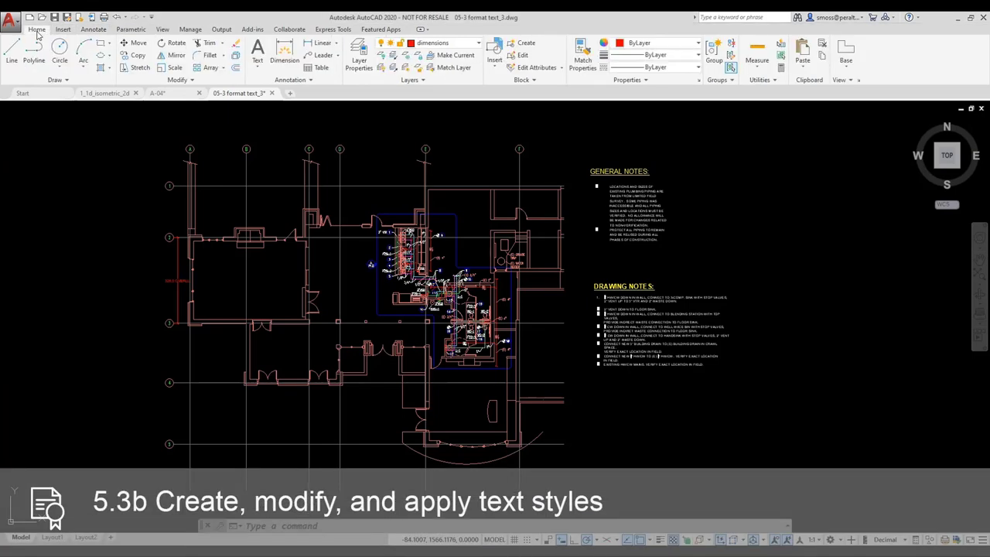
{"action": "left_click", "coordinate": [300, 81]}
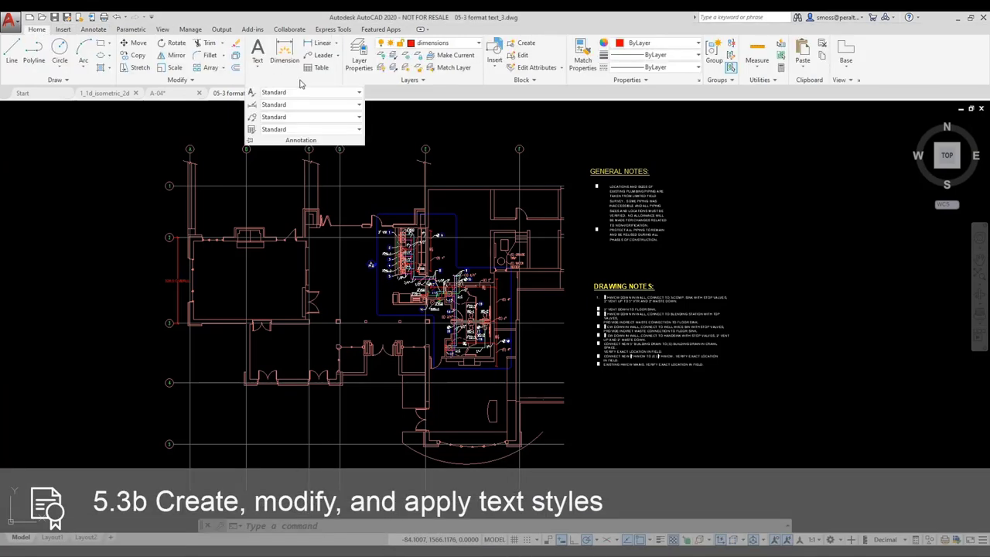
{"action": "left_click", "coordinate": [251, 95]}
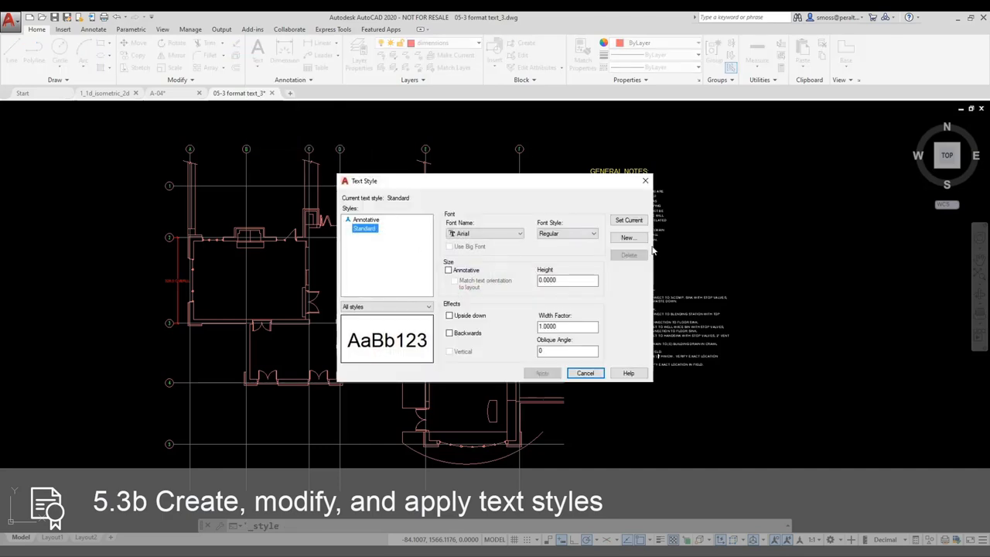
{"action": "left_click", "coordinate": [627, 238]}
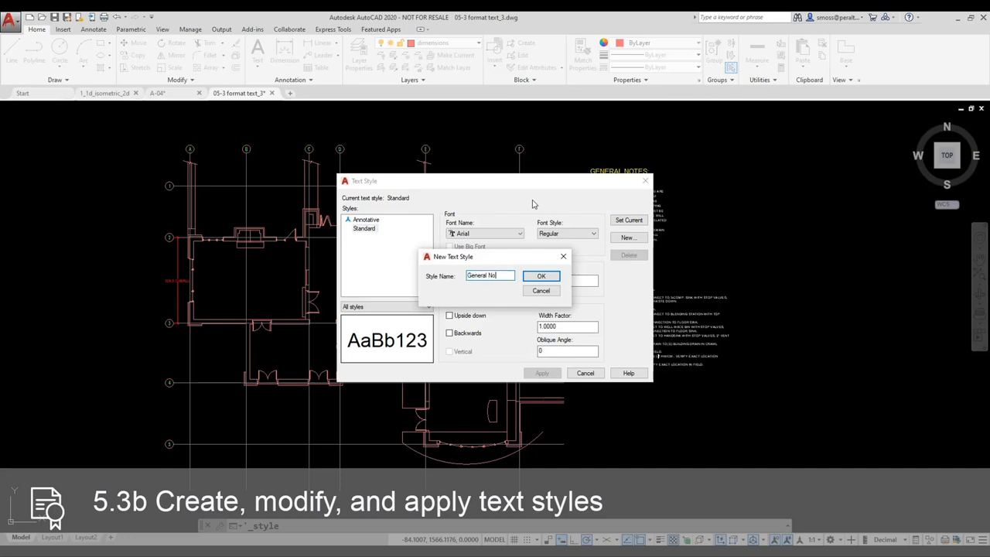
{"action": "left_click", "coordinate": [542, 276]}
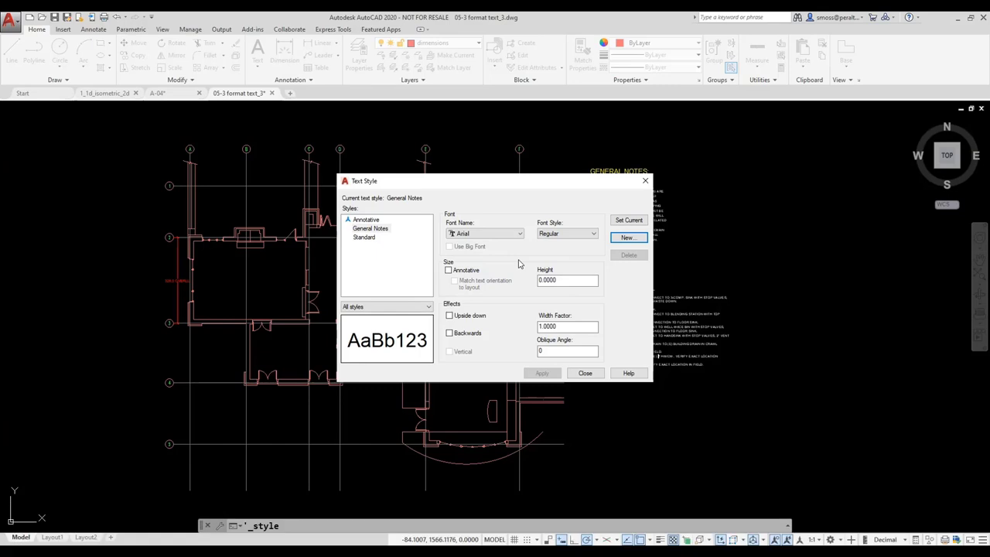
- Set the General Notes text style's font to Open Sans, apply the change and close the style settings
{"action": "left_click", "coordinate": [507, 235]}
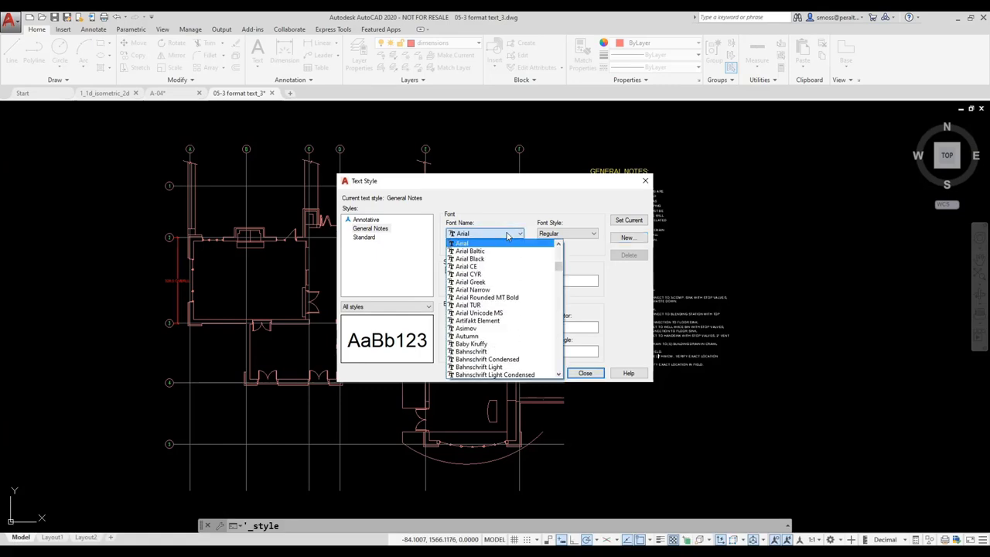
{"action": "type", "text": "op"}
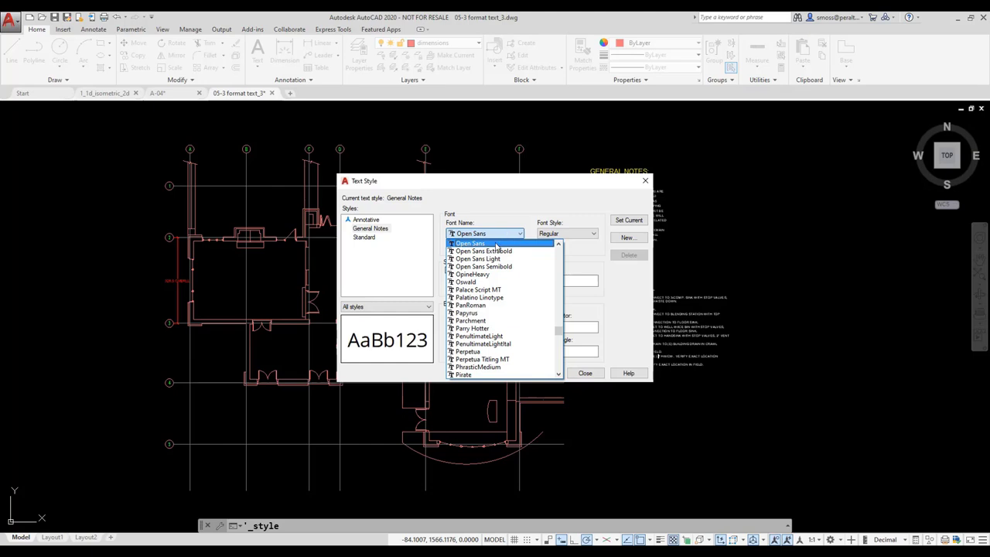
{"action": "left_click", "coordinate": [495, 244]}
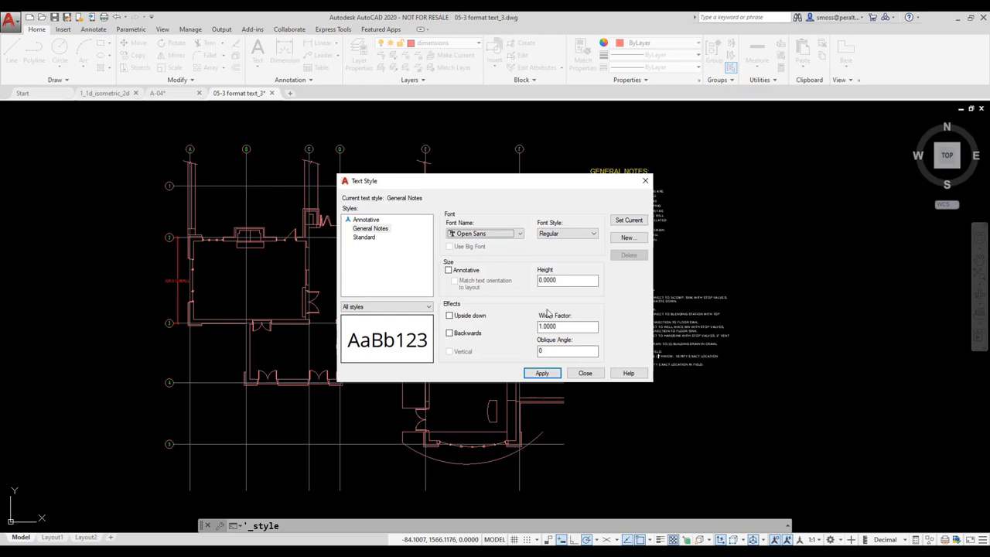
{"action": "left_click", "coordinate": [542, 373]}
{"action": "left_click", "coordinate": [584, 372]}
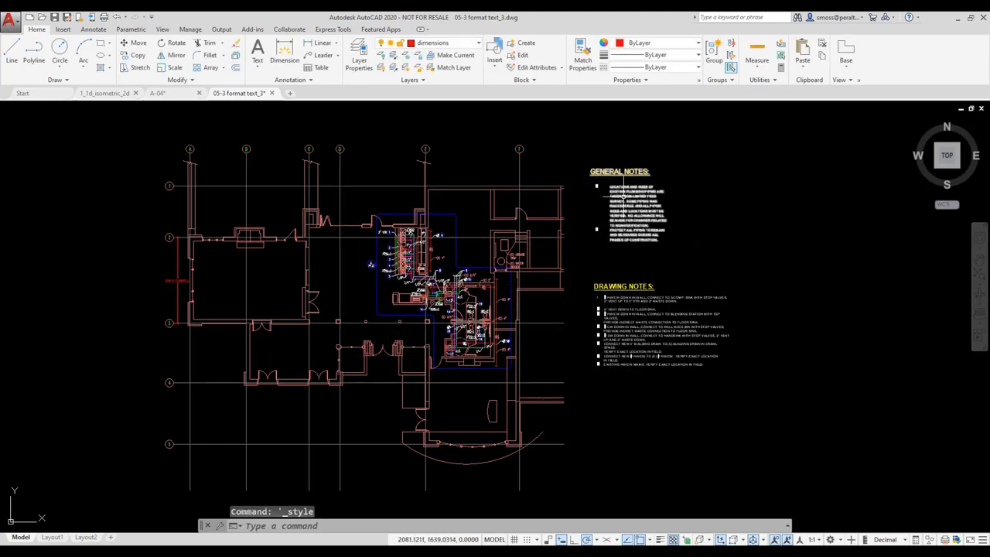
- Apply the General Notes text style to the general notes and drawing notes text blocks, then clear the selection
{"action": "left_click", "coordinate": [622, 196]}
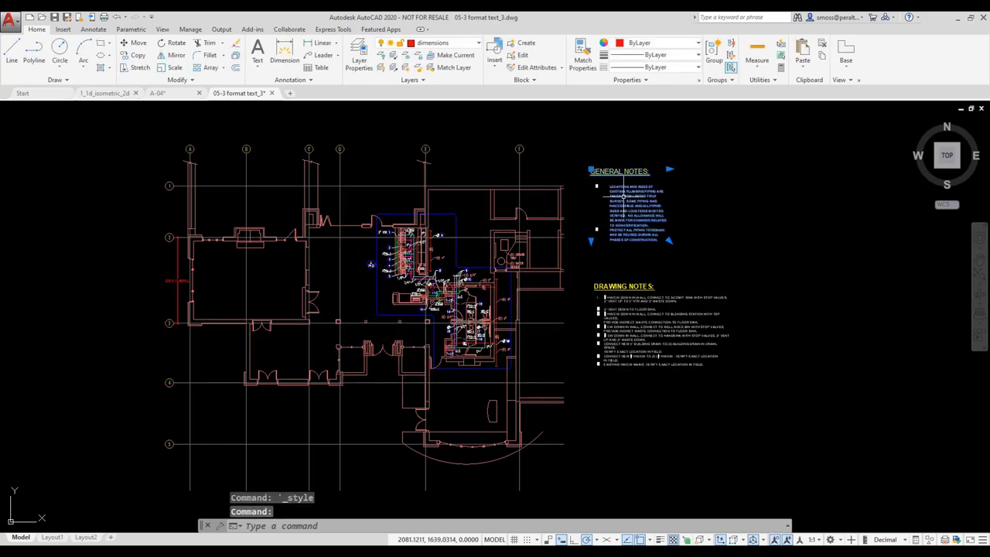
{"action": "left_click", "coordinate": [646, 328]}
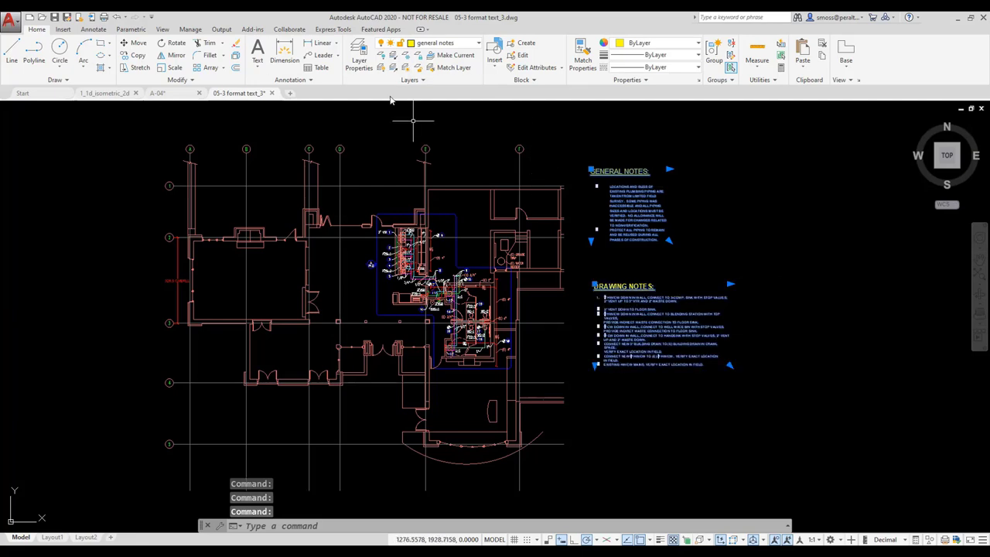
{"action": "left_click", "coordinate": [93, 29]}
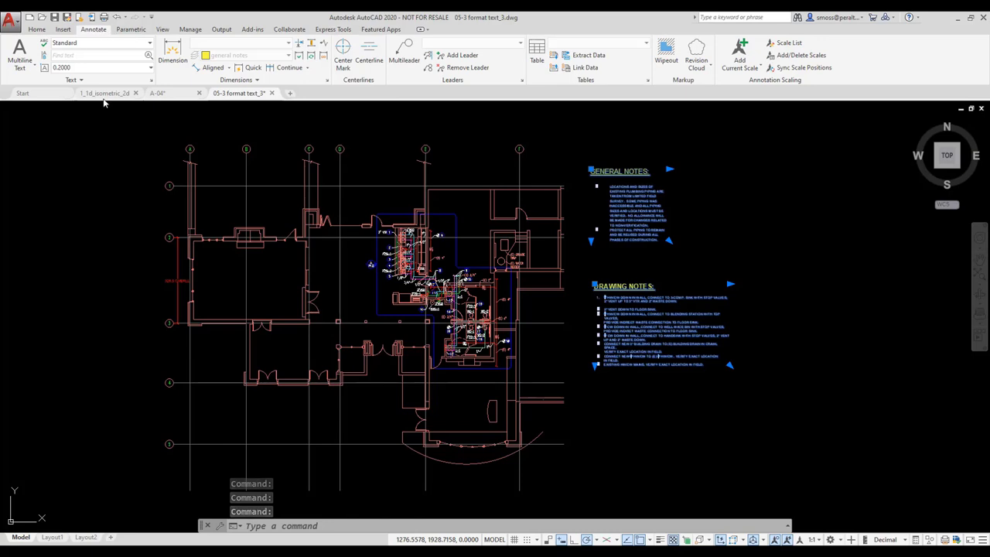
{"action": "left_click", "coordinate": [101, 44]}
{"action": "left_click", "coordinate": [116, 62]}
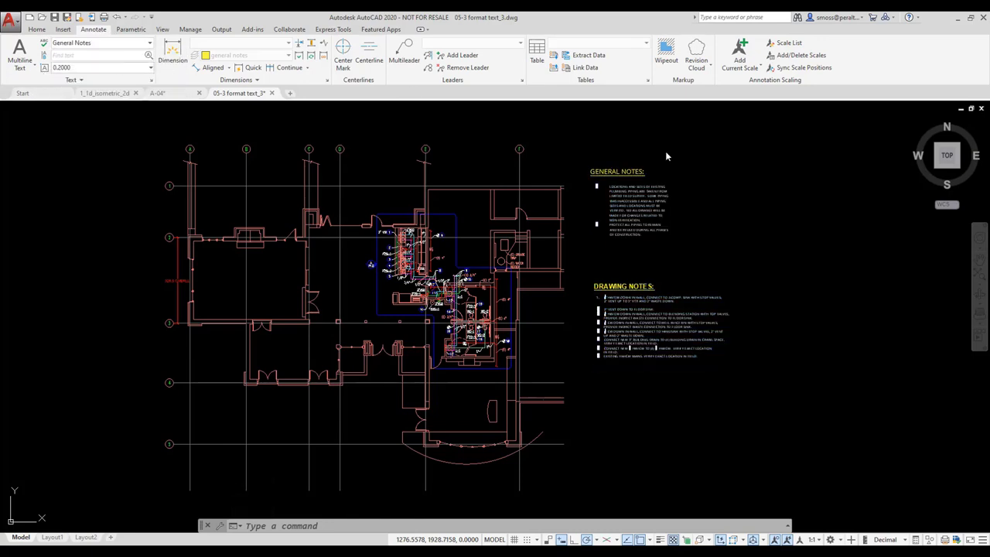
{"action": "key", "text": "Escape"}
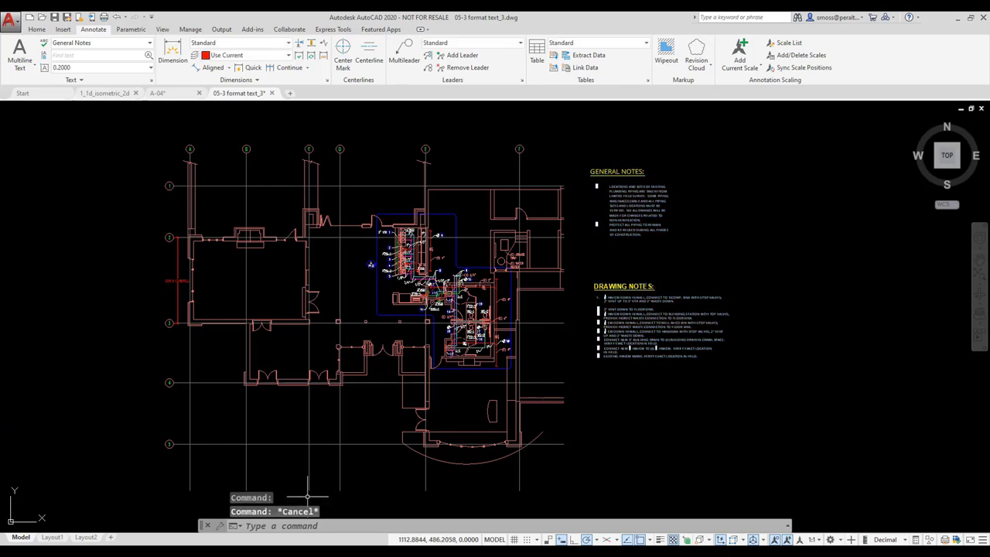
- Switch to Layout1 and show the lower part of the sheet's title block
{"action": "left_click", "coordinate": [51, 536]}
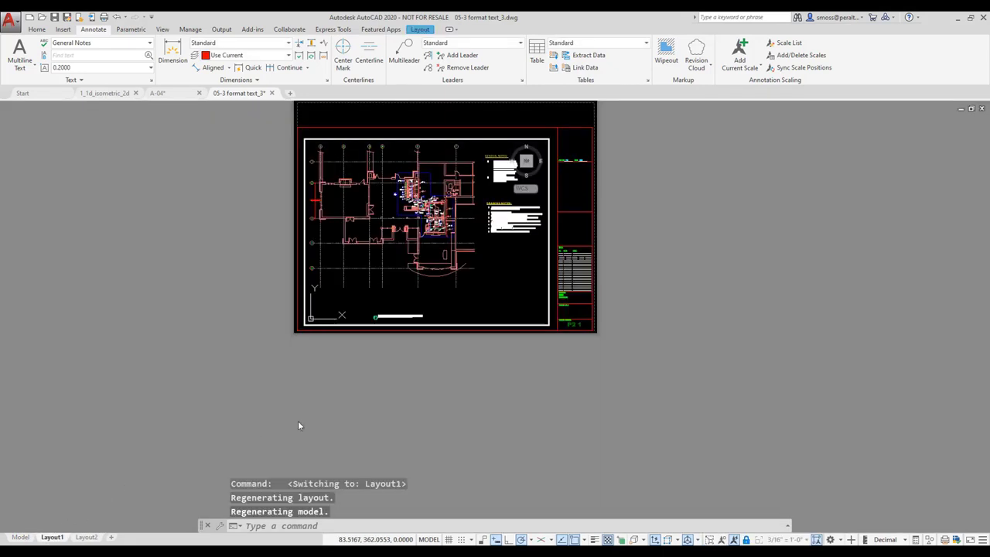
{"action": "scroll", "coordinate": [573, 268], "scroll_direction": "up", "scroll_amount": 8}
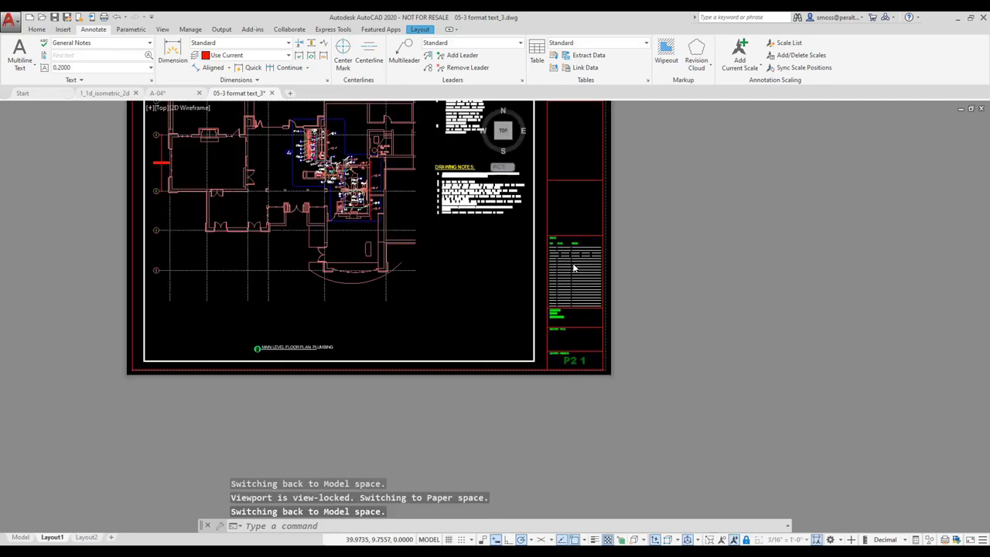
{"action": "middle_click_drag", "start_coordinate": [574, 366], "coordinate": [574, 169]}
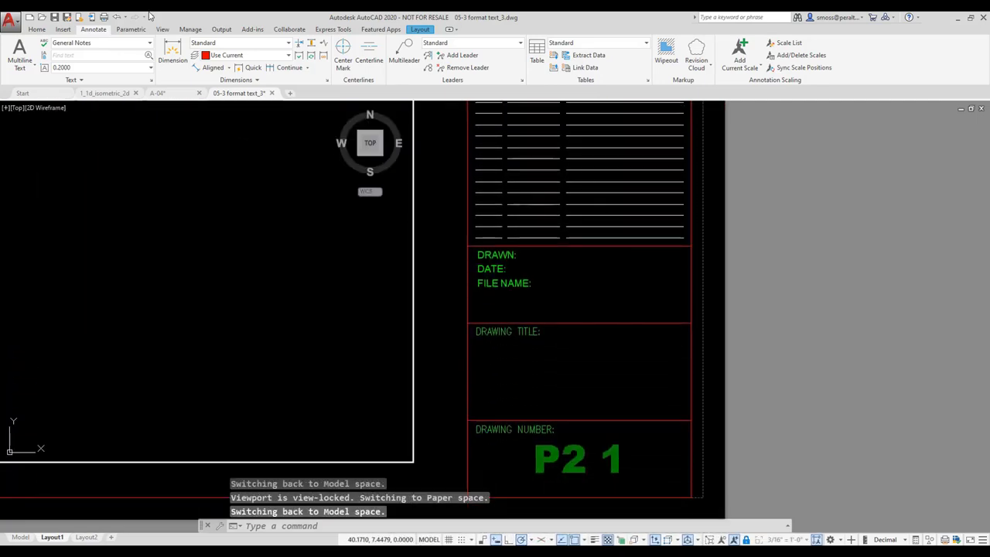
- Check the title and author in the summary of the drawing properties
{"action": "left_click", "coordinate": [11, 23]}
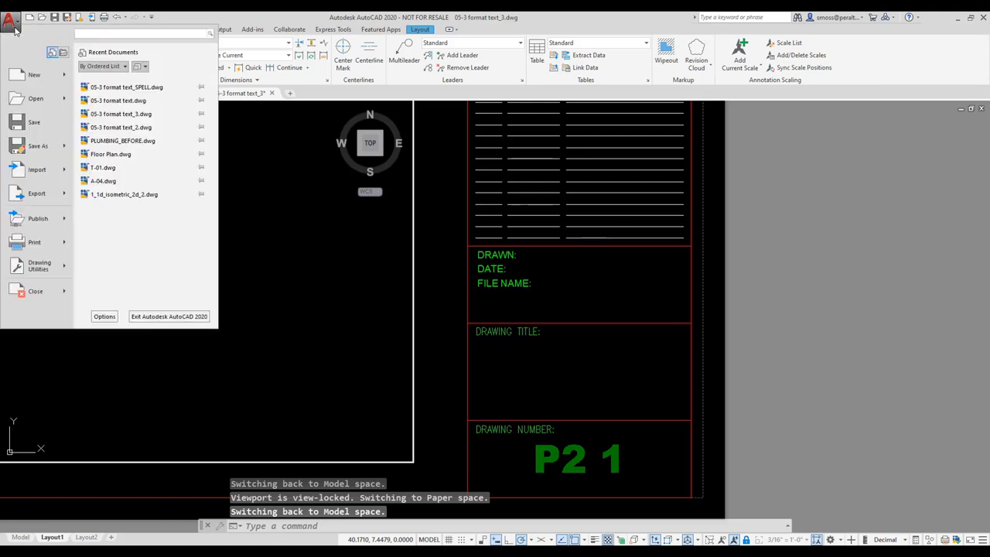
{"action": "mouse_move", "coordinate": [61, 270]}
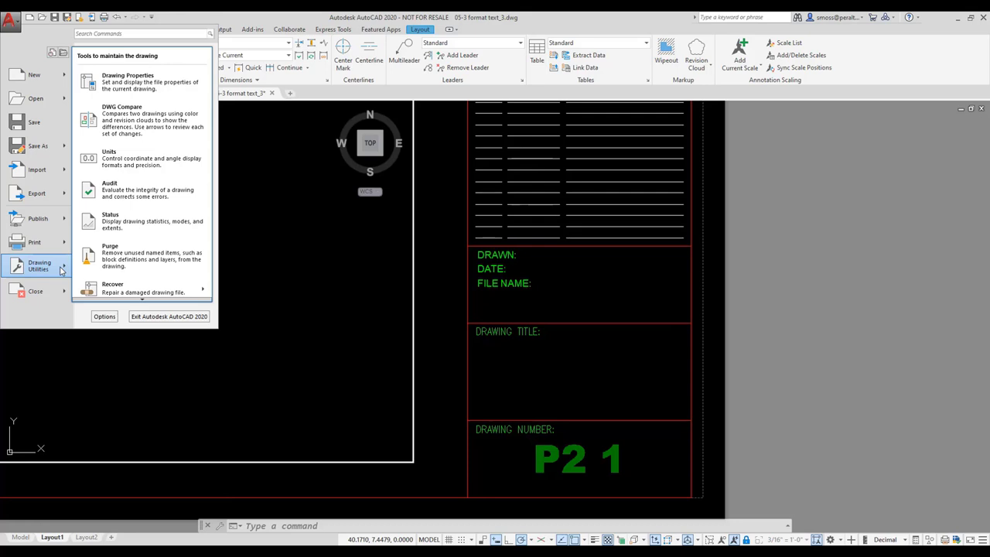
{"action": "left_click", "coordinate": [176, 87]}
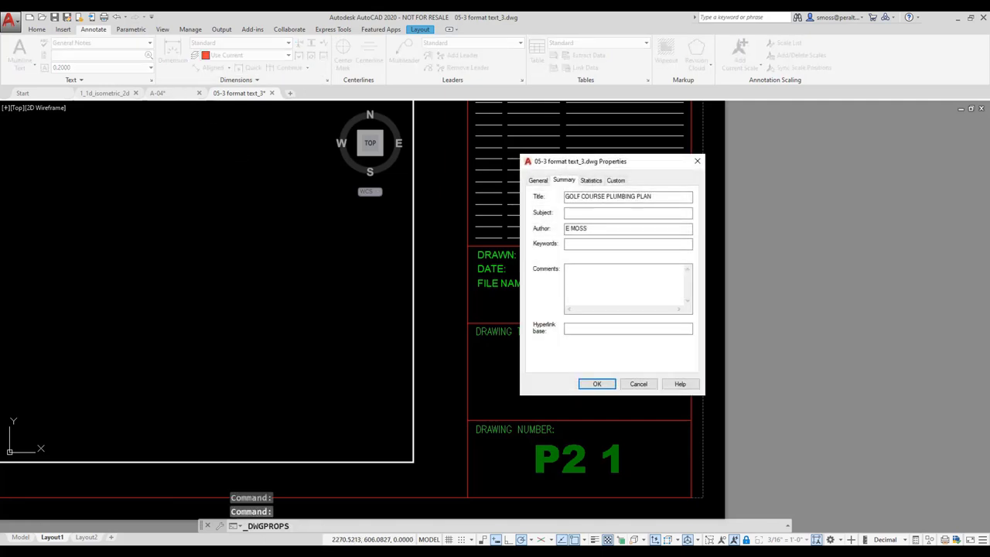
{"action": "left_click_drag", "start_coordinate": [654, 163], "coordinate": [330, 168]}
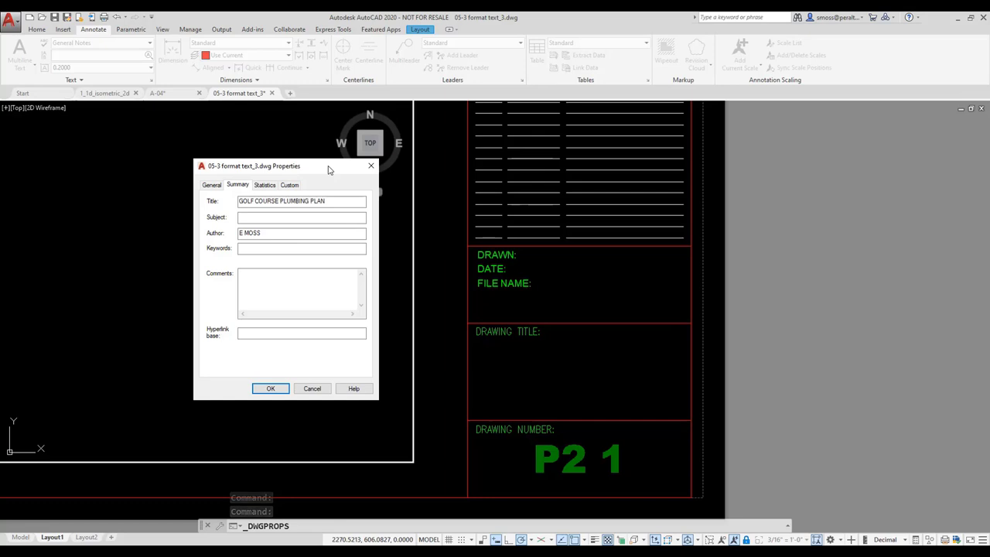
{"action": "left_click", "coordinate": [271, 388]}
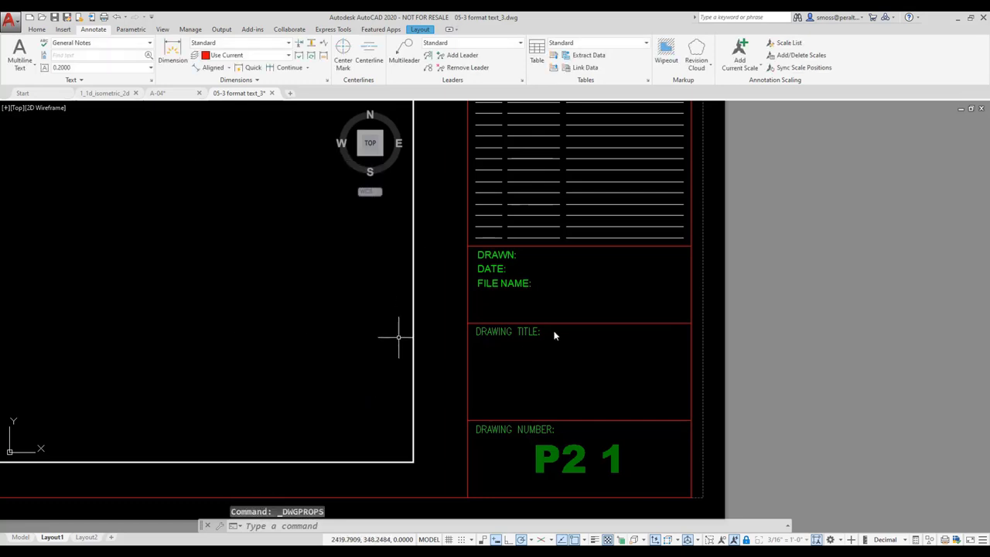
- Insert the document's Author field in uppercase format after the DRAWN: label in the title block
{"action": "scroll", "coordinate": [566, 287], "scroll_direction": "up", "scroll_amount": 2}
{"action": "scroll", "coordinate": [565, 287], "scroll_direction": "up", "scroll_amount": 2}
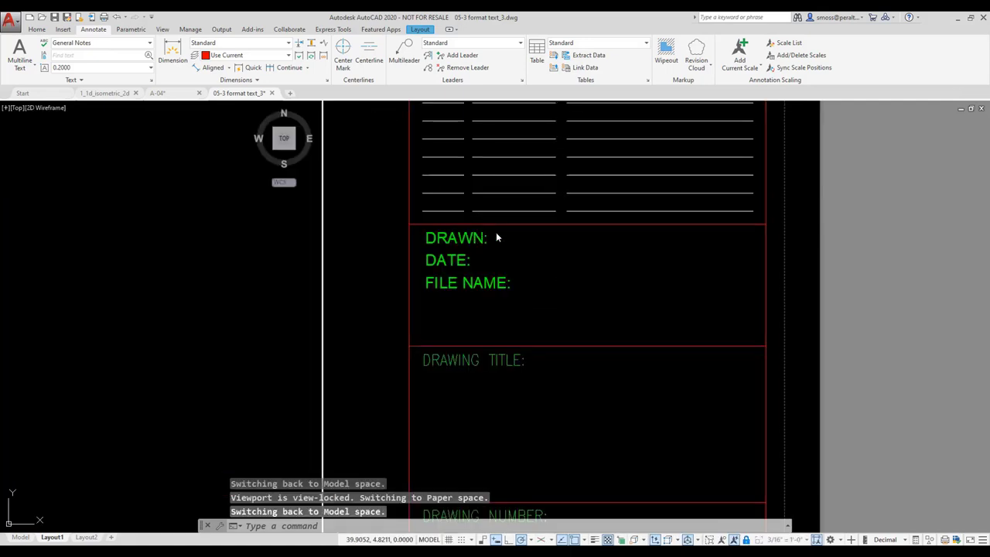
{"action": "double_click", "coordinate": [454, 241]}
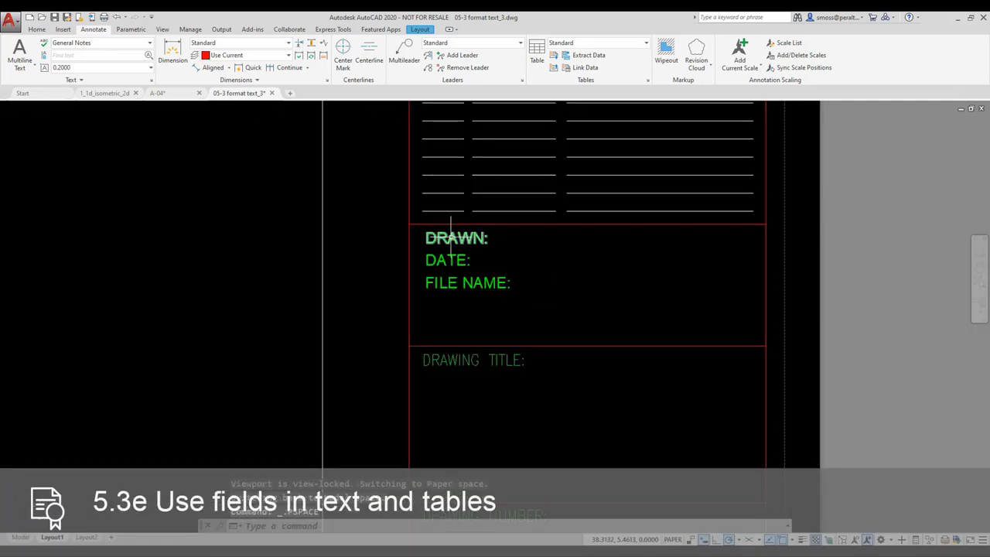
{"action": "double_click", "coordinate": [450, 236]}
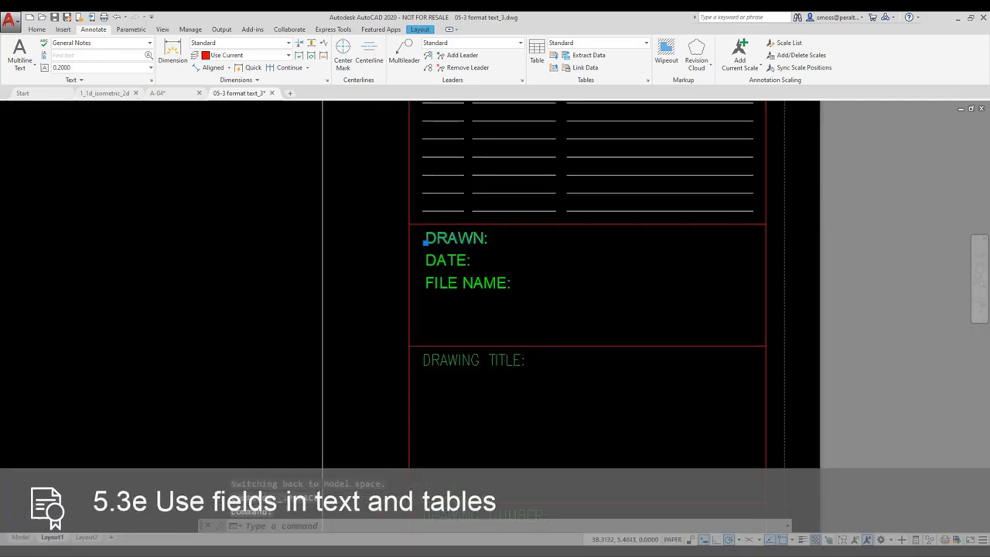
{"action": "right_click", "coordinate": [492, 242]}
{"action": "left_click", "coordinate": [545, 324]}
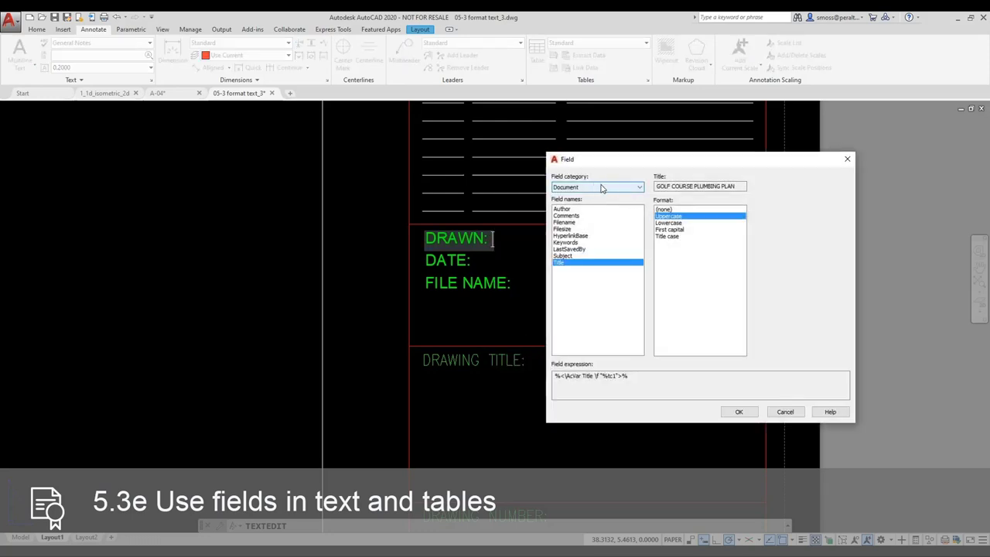
{"action": "left_click", "coordinate": [562, 208]}
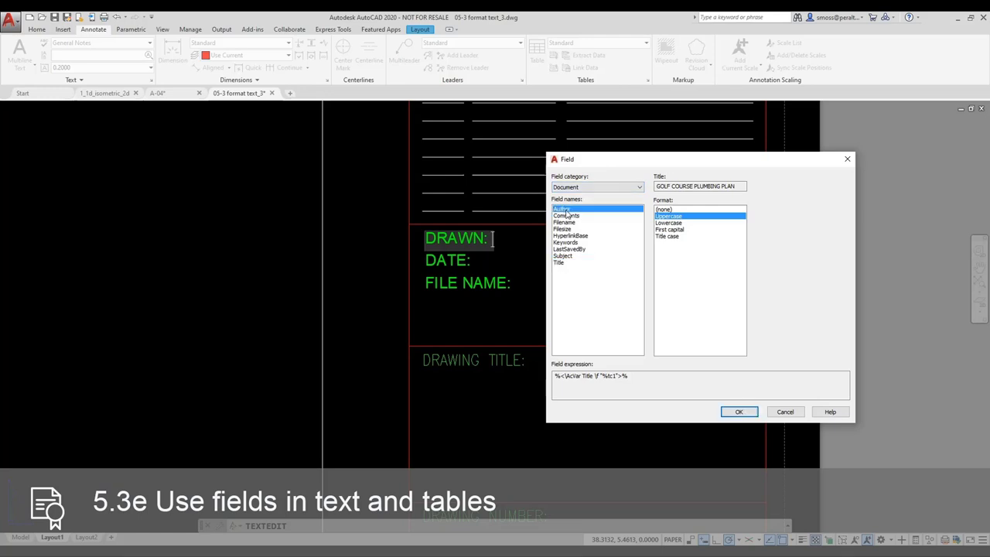
{"action": "left_click", "coordinate": [738, 411]}
{"action": "left_click", "coordinate": [545, 283]}
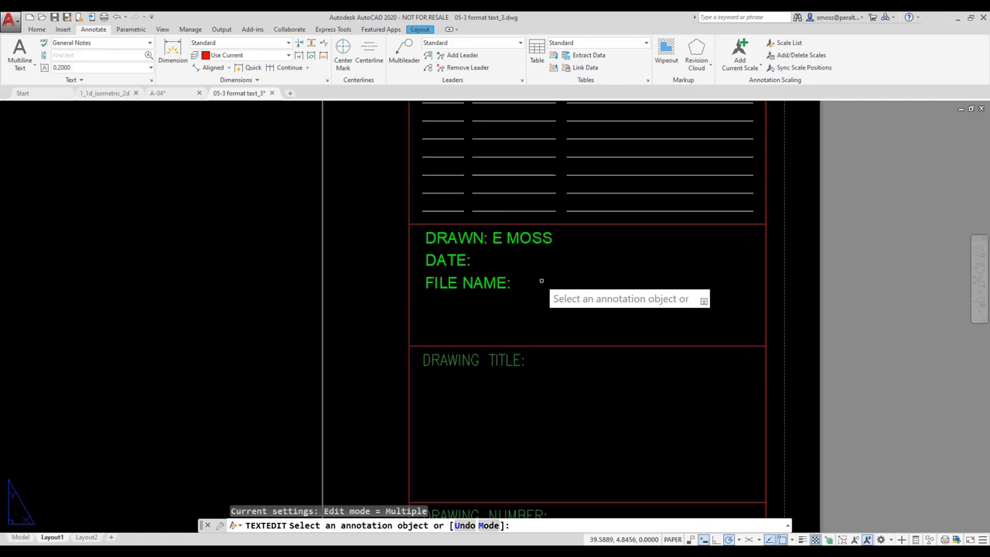
- Insert a Date field from the Date & Time category in yyyy/MM/dd format after the DATE: label
{"action": "left_click", "coordinate": [453, 262]}
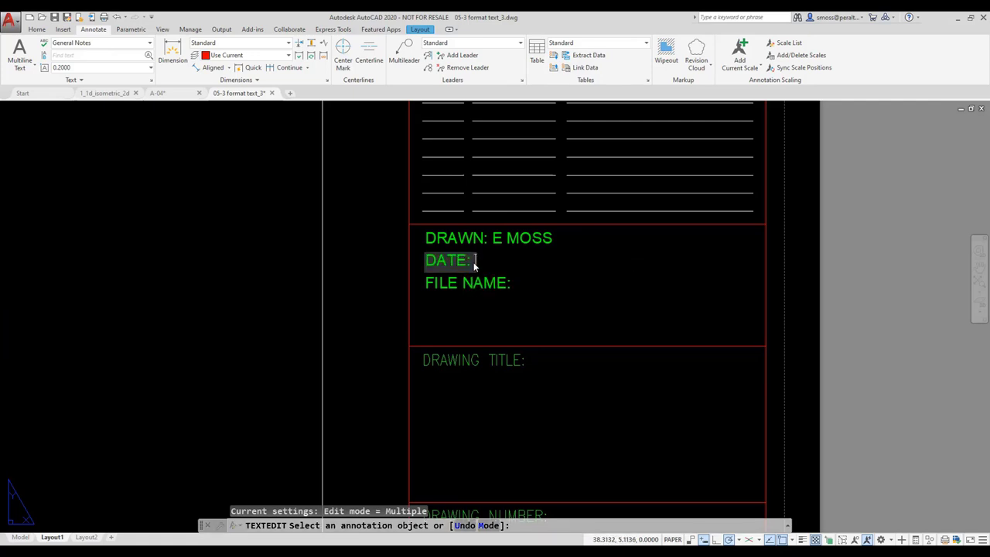
{"action": "right_click", "coordinate": [473, 263]}
{"action": "left_click", "coordinate": [535, 347]}
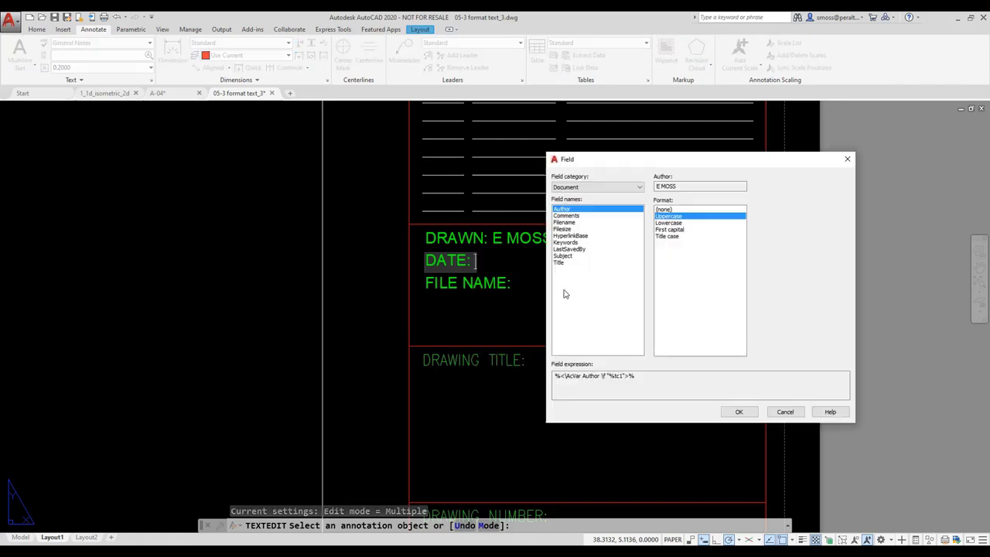
{"action": "left_click", "coordinate": [582, 188]}
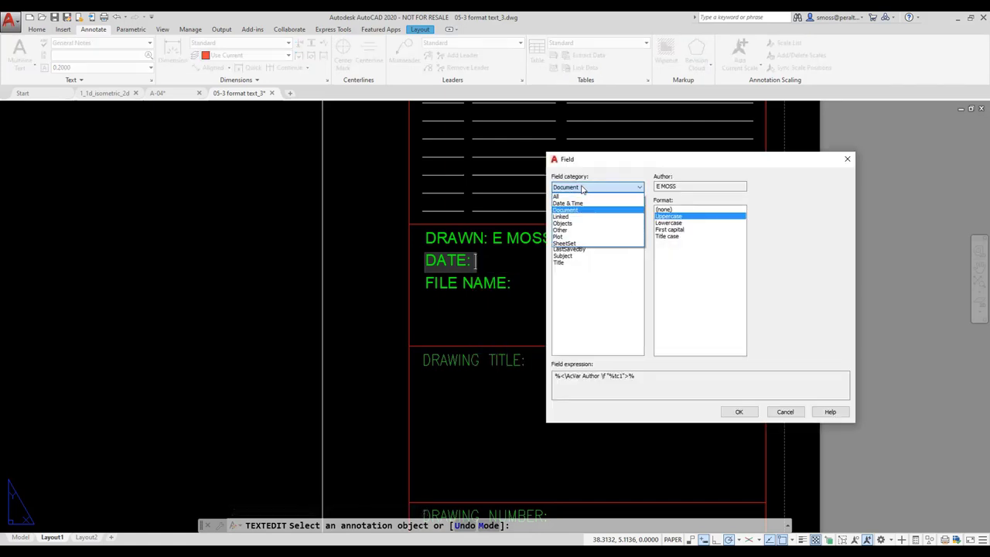
{"action": "left_click", "coordinate": [584, 203]}
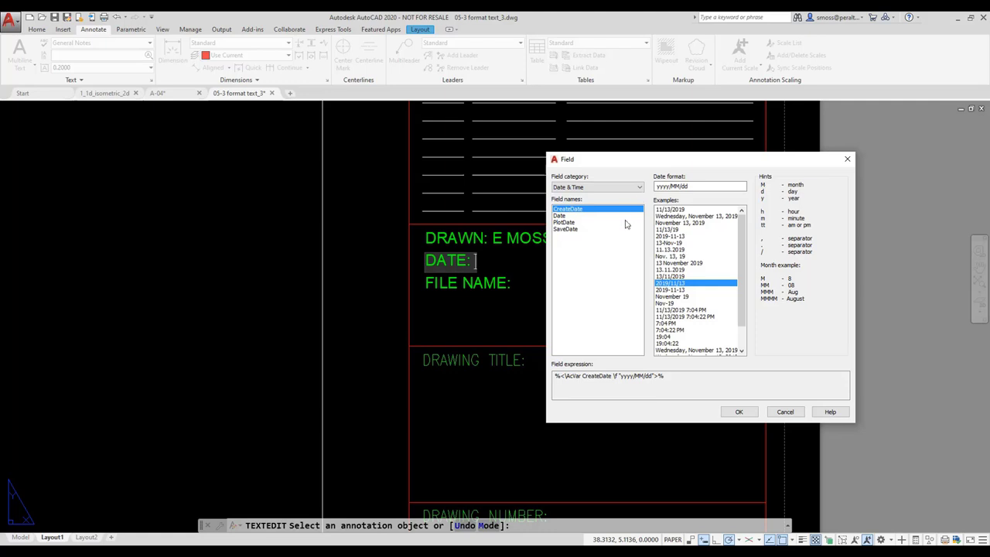
{"action": "left_click", "coordinate": [563, 215]}
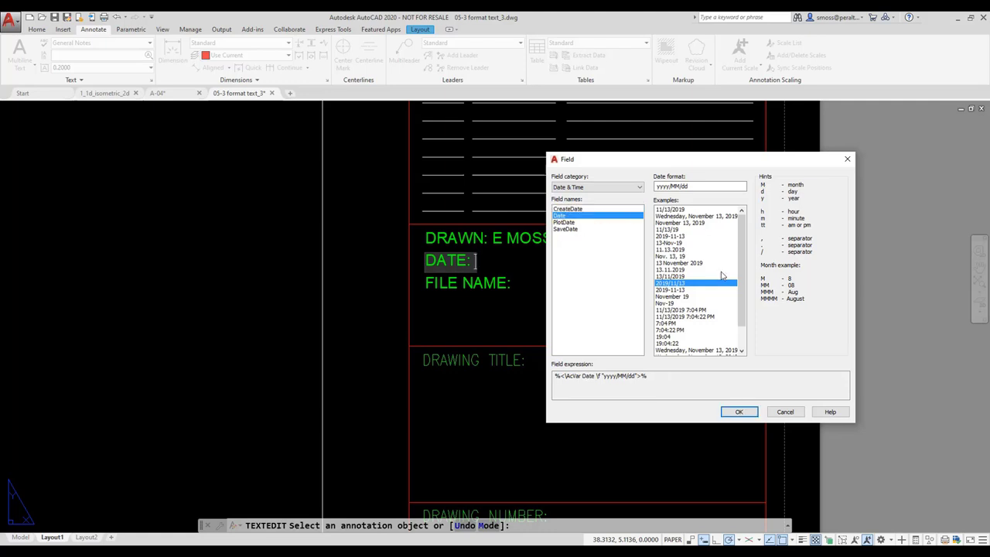
{"action": "left_click", "coordinate": [738, 411]}
{"action": "left_click", "coordinate": [566, 305]}
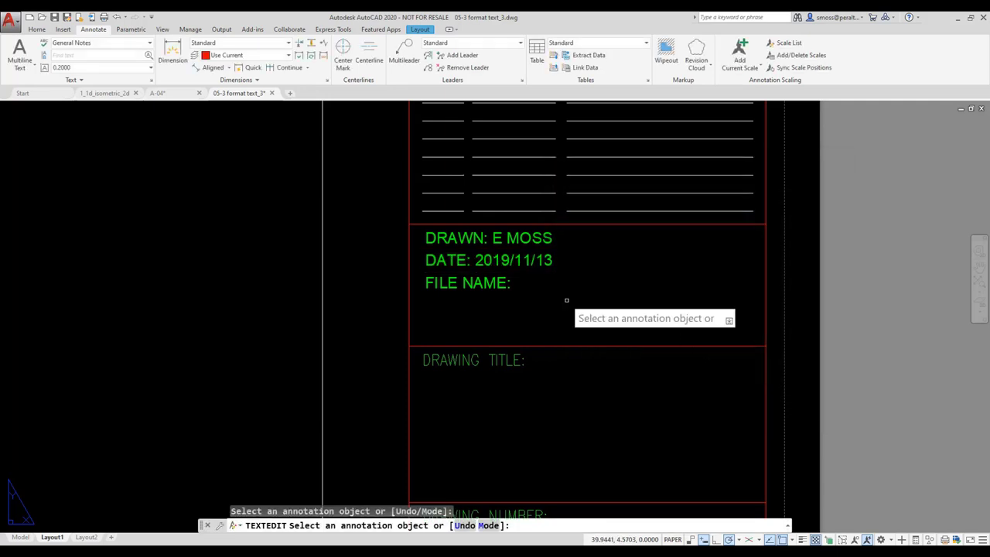
- Insert the document's Filename field after the FILE NAME: label as filename only, without the file extension, and finish the text editing
{"action": "left_click", "coordinate": [483, 287]}
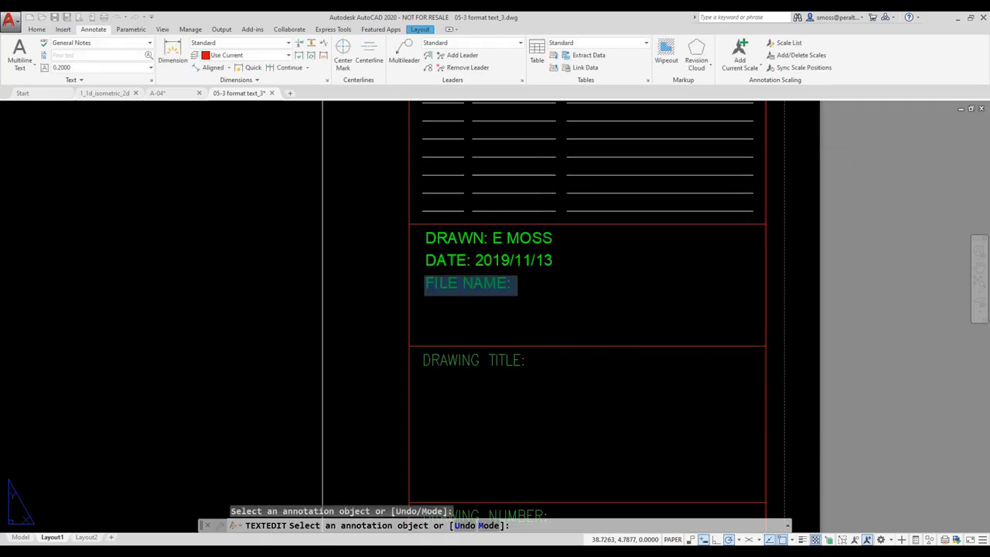
{"action": "right_click", "coordinate": [516, 285]}
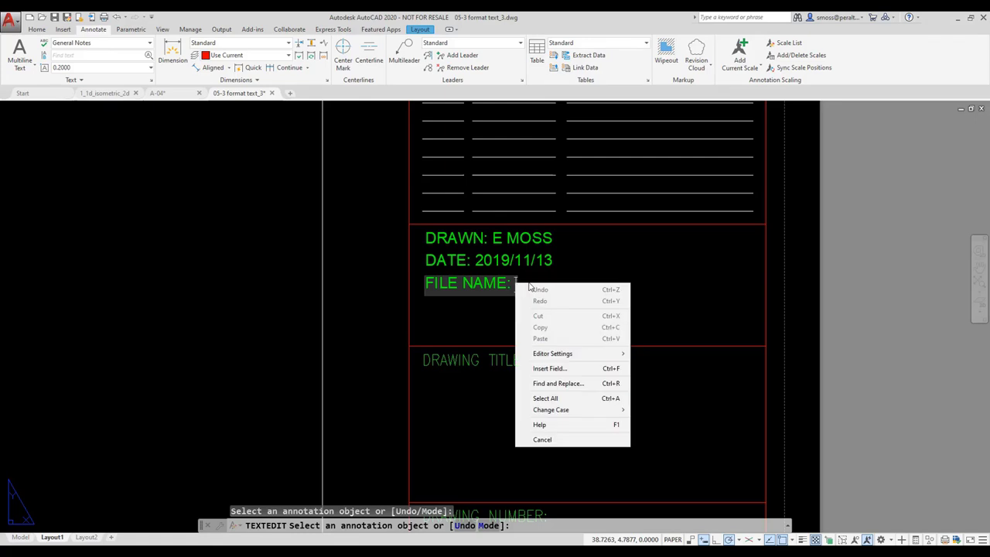
{"action": "left_click", "coordinate": [549, 368]}
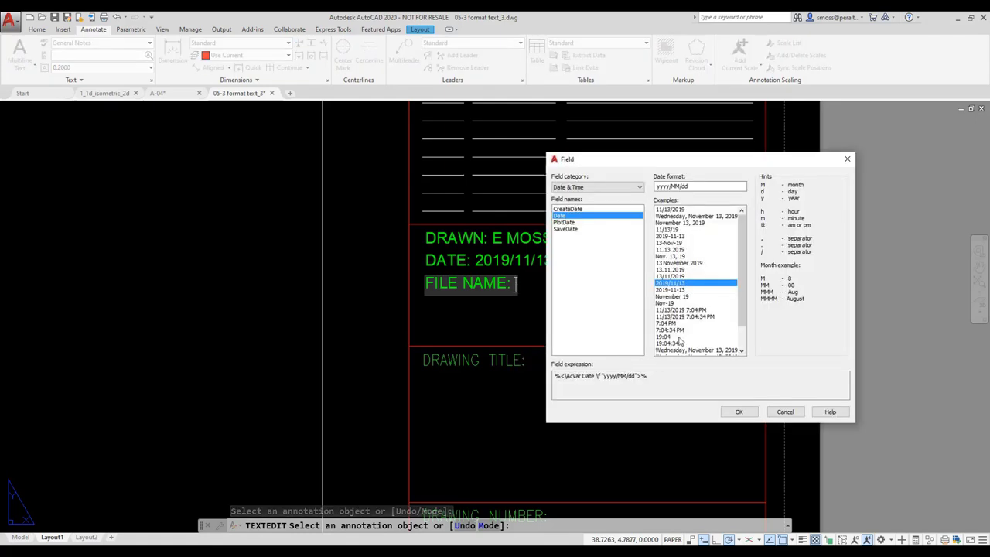
{"action": "left_click", "coordinate": [595, 188]}
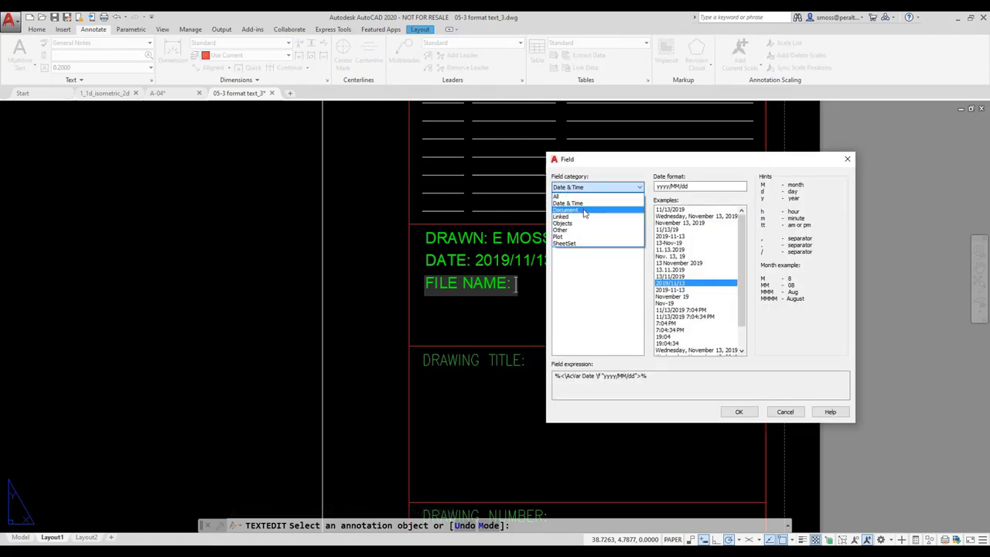
{"action": "left_click", "coordinate": [593, 209]}
{"action": "left_click", "coordinate": [565, 223]}
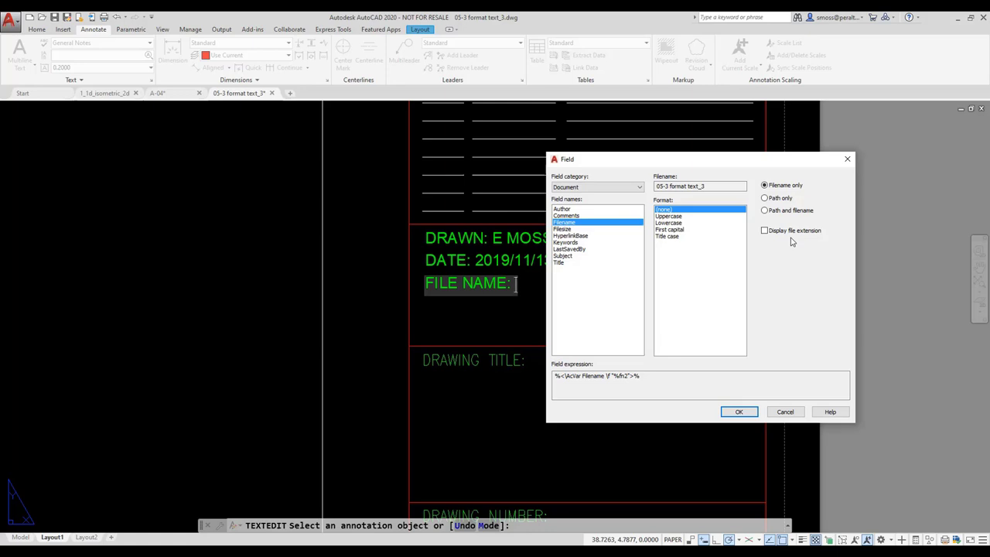
{"action": "left_click", "coordinate": [737, 411]}
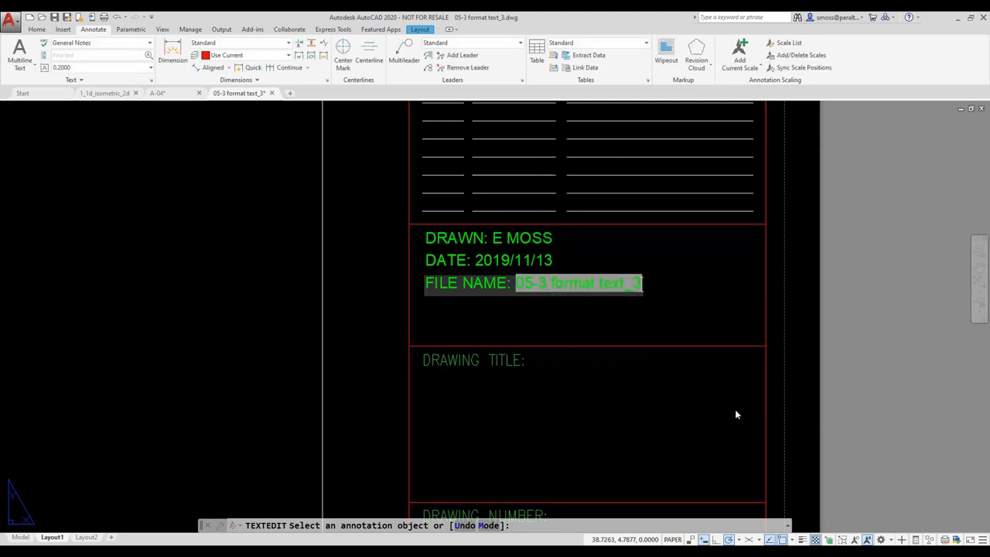
{"action": "left_click", "coordinate": [570, 407]}
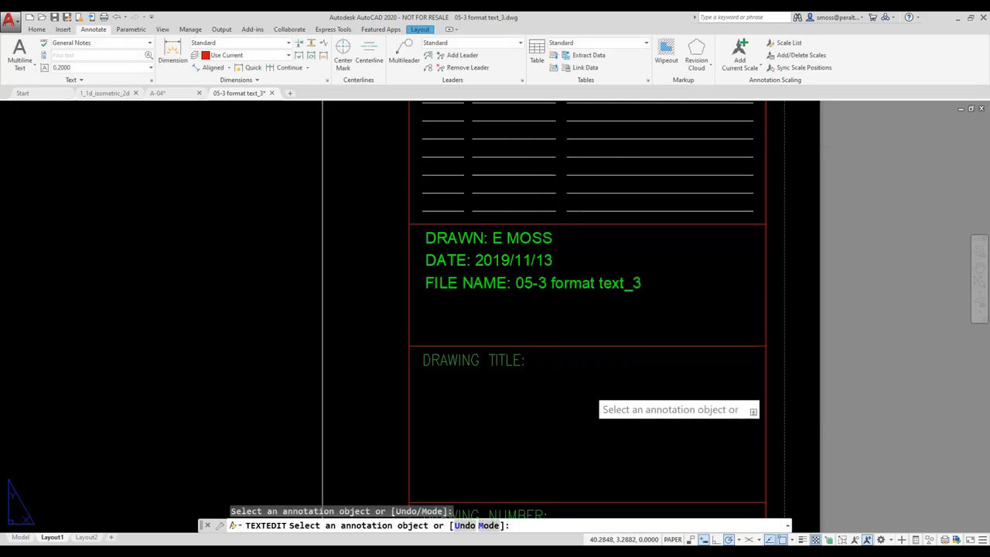
{"action": "right_click", "coordinate": [592, 392]}
{"action": "left_click", "coordinate": [606, 397]}
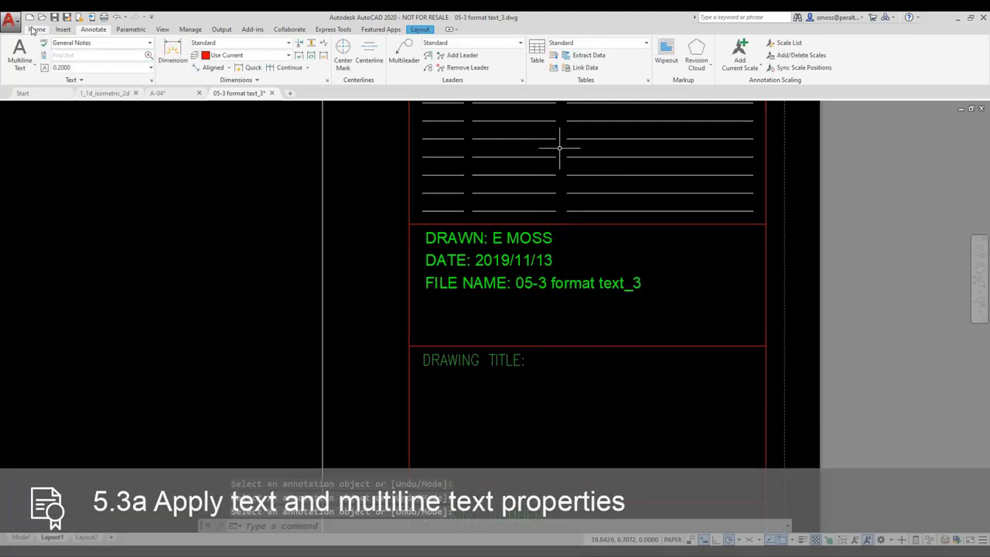
- Create a multiline text box below the DRAWING TITLE: label and insert the document's Title field in uppercase format
{"action": "left_click", "coordinate": [35, 29]}
{"action": "left_click", "coordinate": [257, 69]}
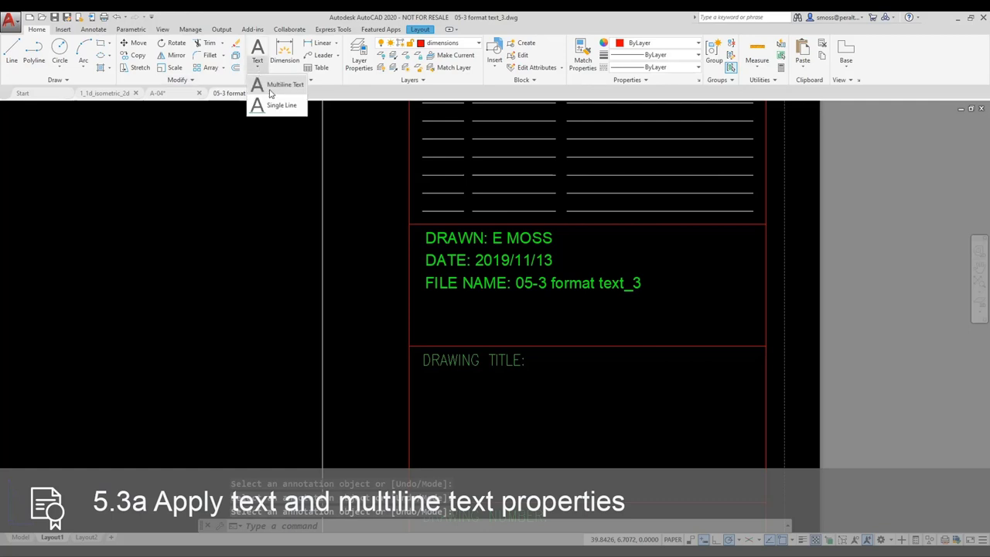
{"action": "left_click", "coordinate": [278, 85]}
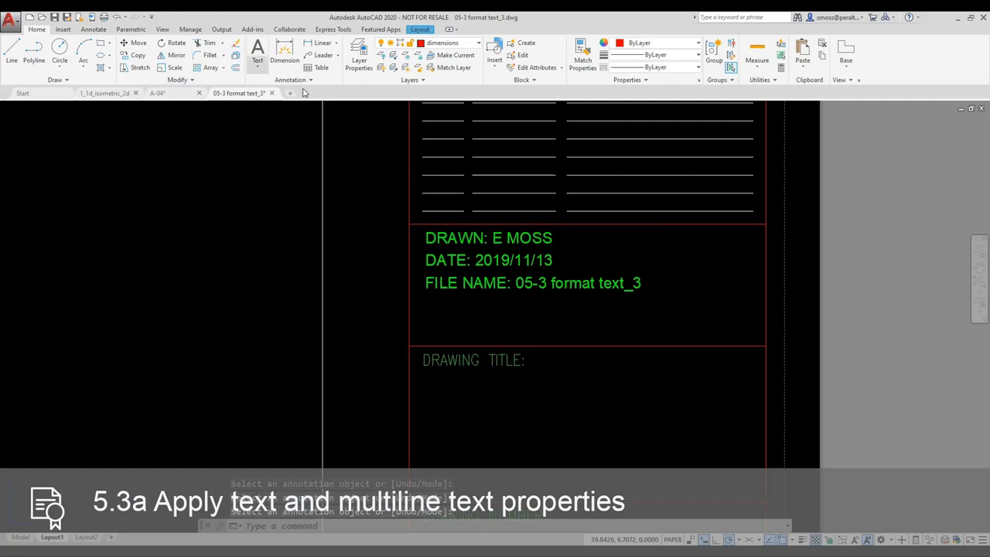
{"action": "left_click", "coordinate": [437, 382]}
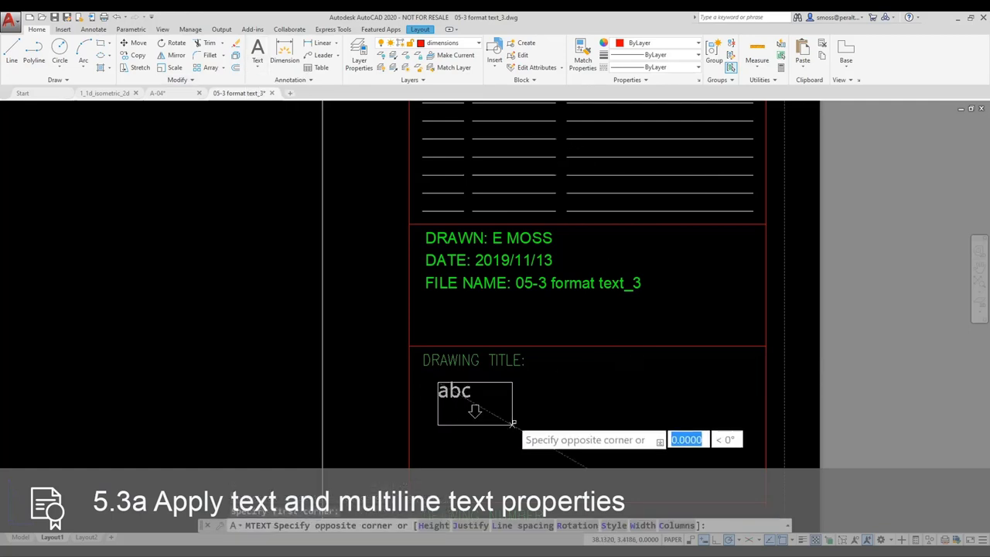
{"action": "left_click", "coordinate": [748, 489]}
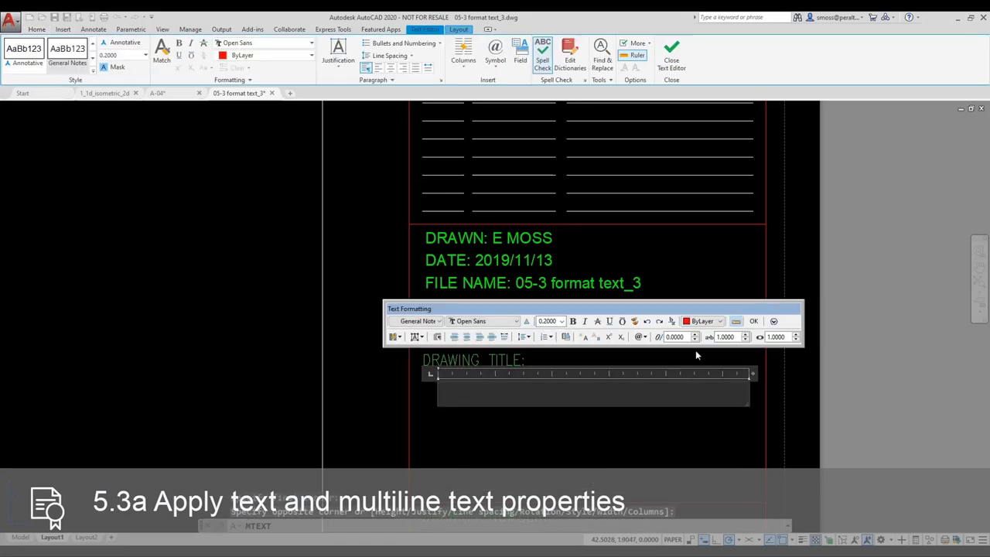
{"action": "left_click", "coordinate": [520, 59]}
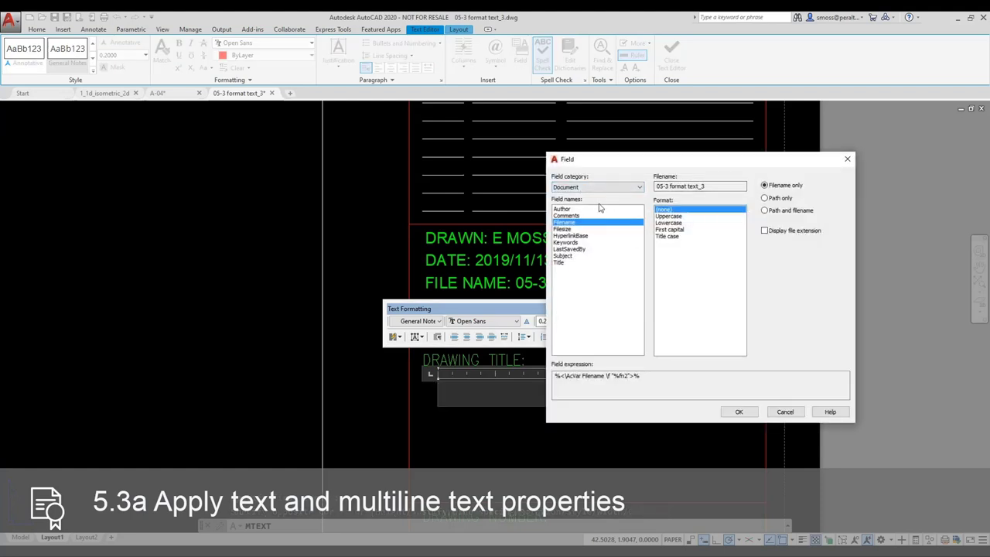
{"action": "left_click", "coordinate": [562, 262]}
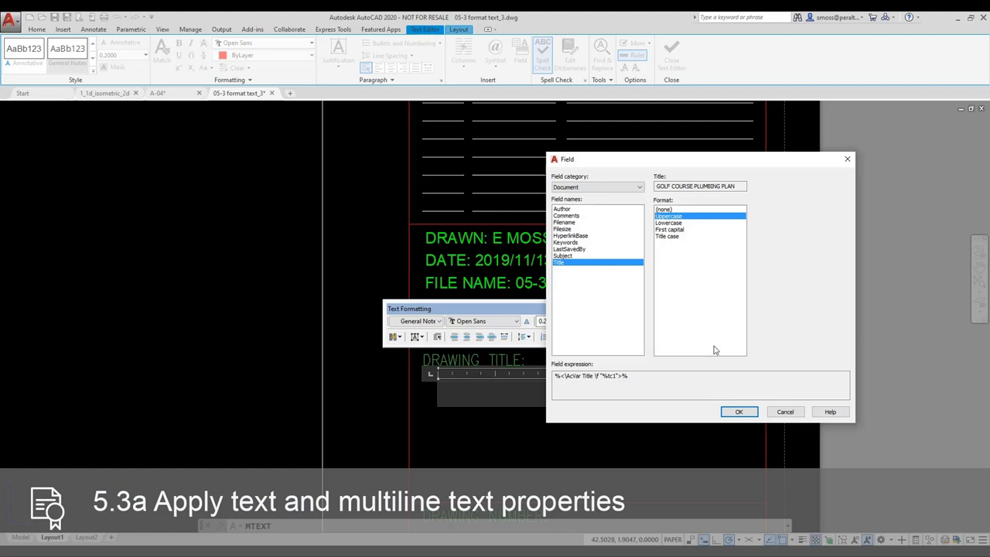
{"action": "left_click", "coordinate": [739, 412]}
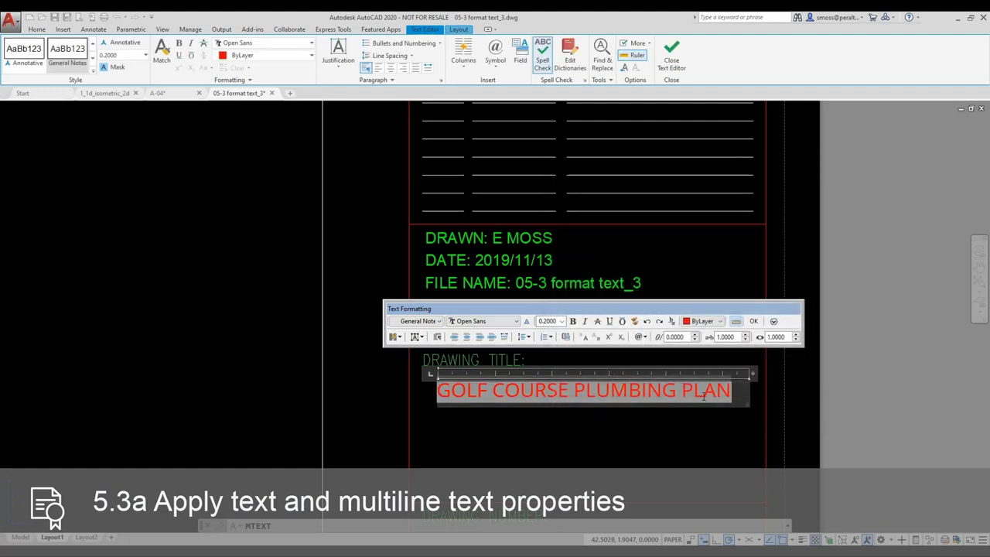
- Set the drawing title text to a height of 0.3993, center it, and finish the multiline text
{"action": "left_click", "coordinate": [589, 393]}
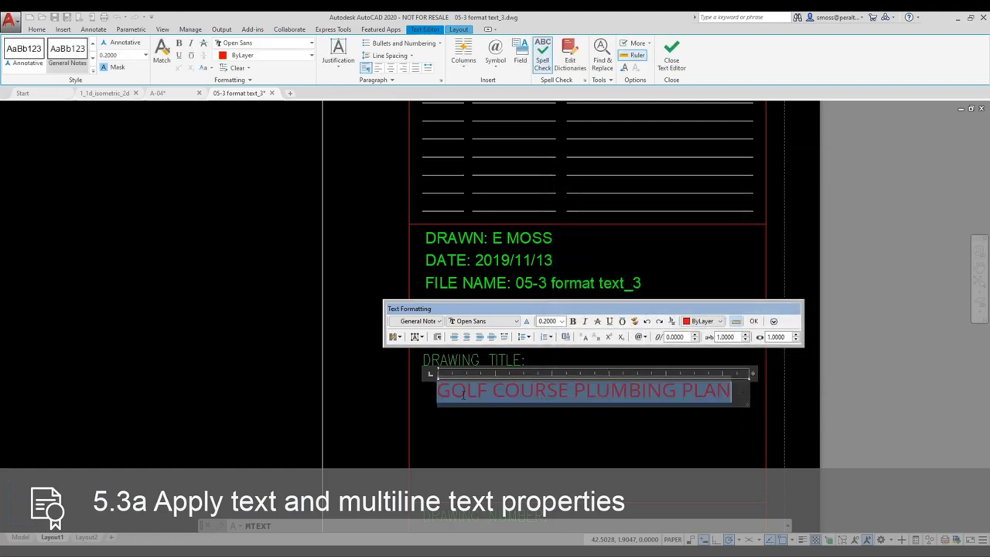
{"action": "left_click", "coordinate": [562, 322]}
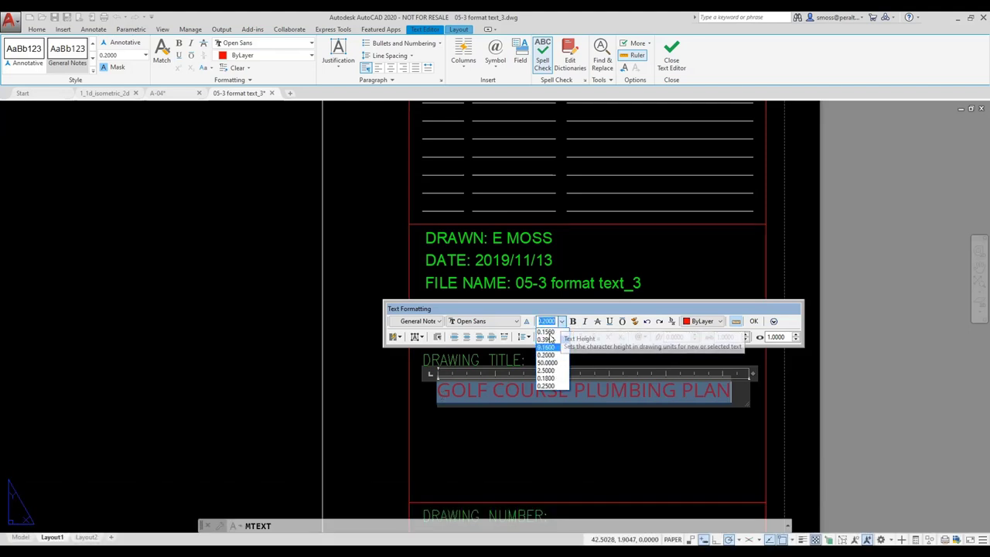
{"action": "left_click", "coordinate": [565, 340]}
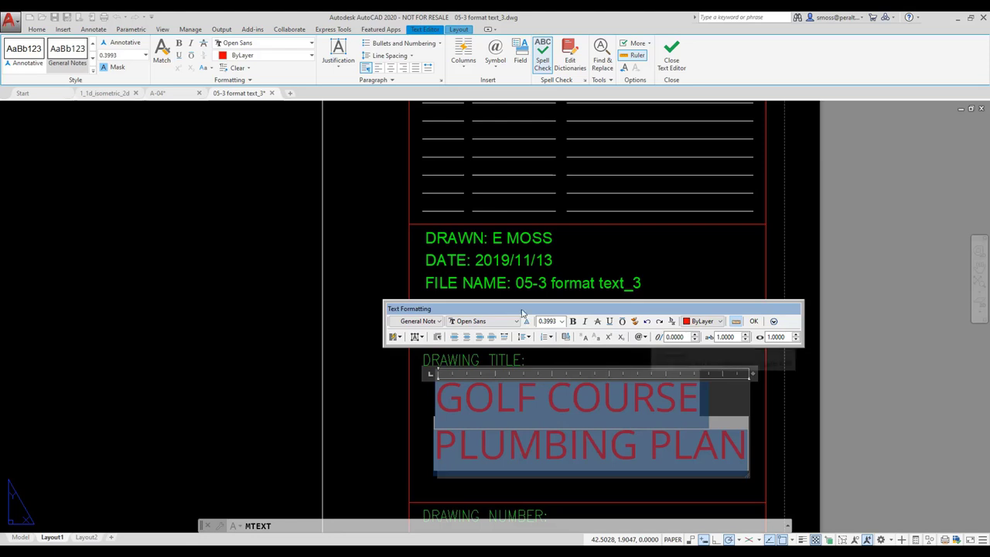
{"action": "left_click", "coordinate": [467, 337]}
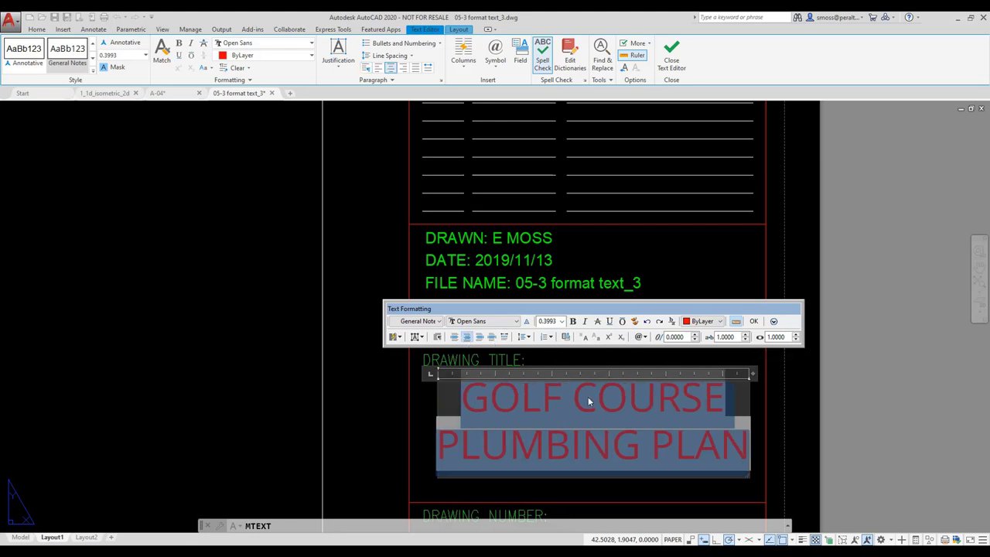
{"action": "left_click", "coordinate": [778, 417]}
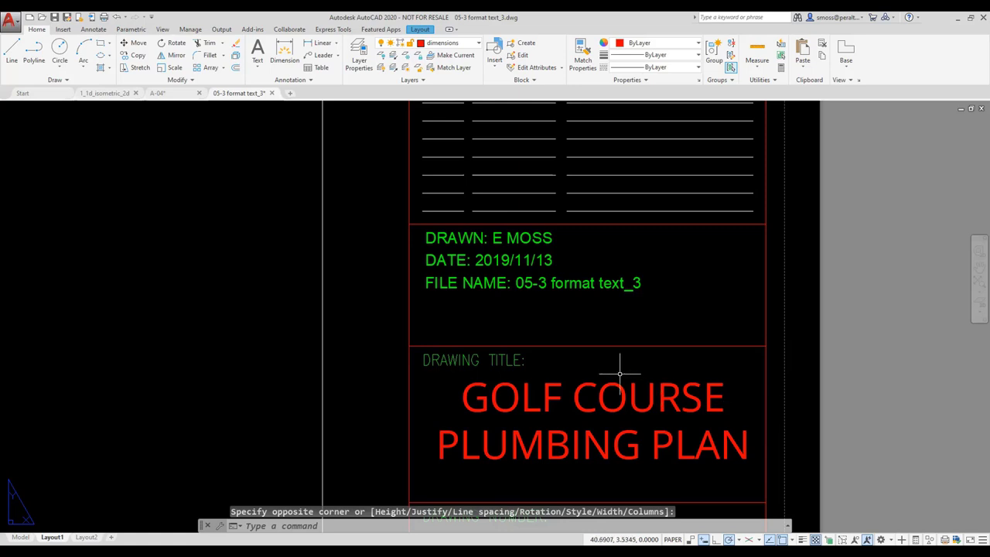
- In model space, set the spelling check to selected objects, choosing the drawing notes text and the vertical dimension between grid lines 2 and 3
{"action": "scroll", "coordinate": [623, 371], "scroll_direction": "down", "scroll_amount": 3}
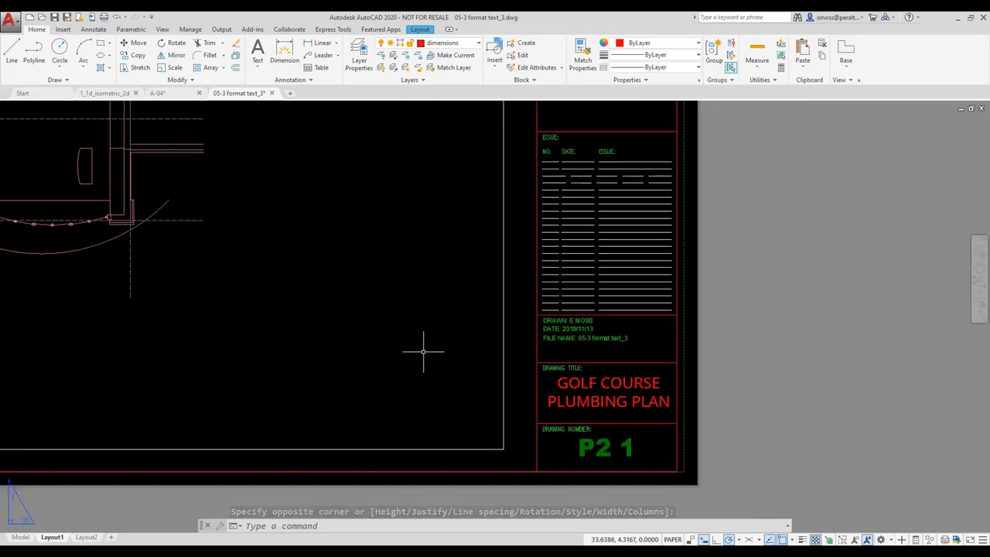
{"action": "left_click", "coordinate": [21, 536]}
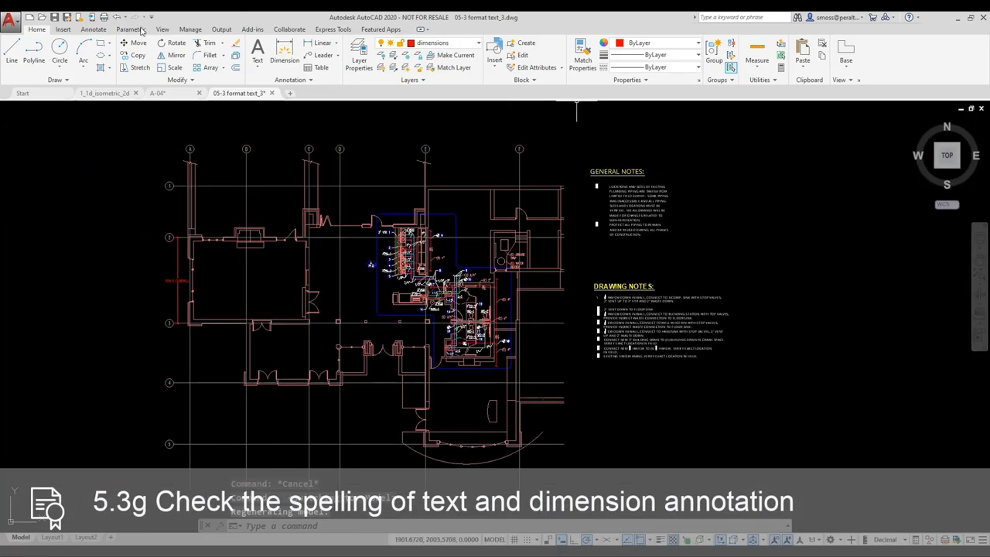
{"action": "left_click", "coordinate": [92, 31]}
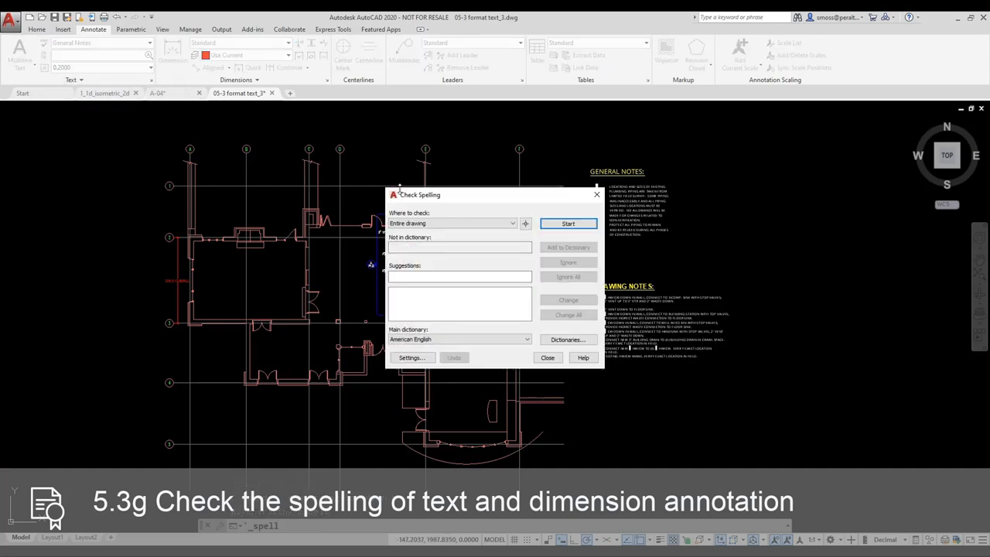
{"action": "left_click", "coordinate": [488, 223]}
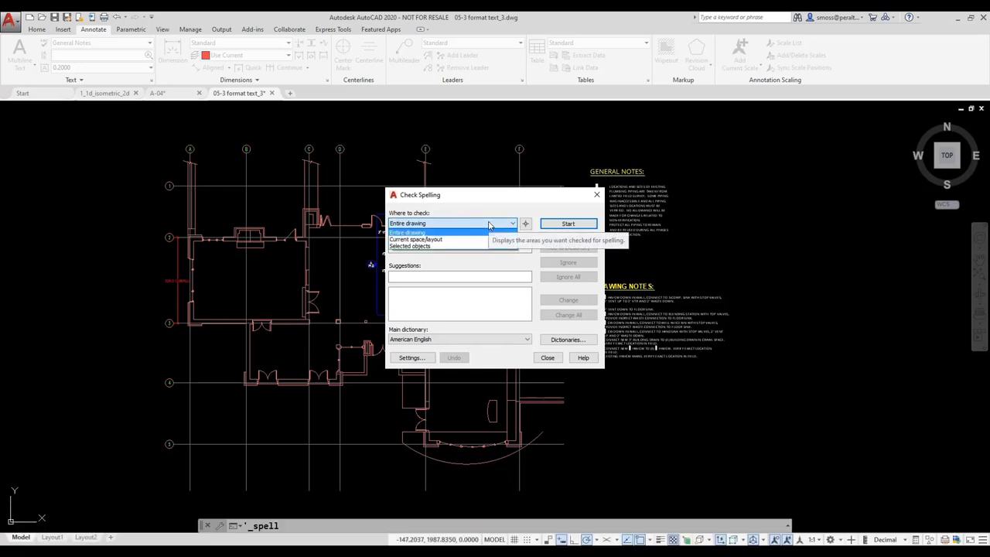
{"action": "left_click", "coordinate": [455, 245]}
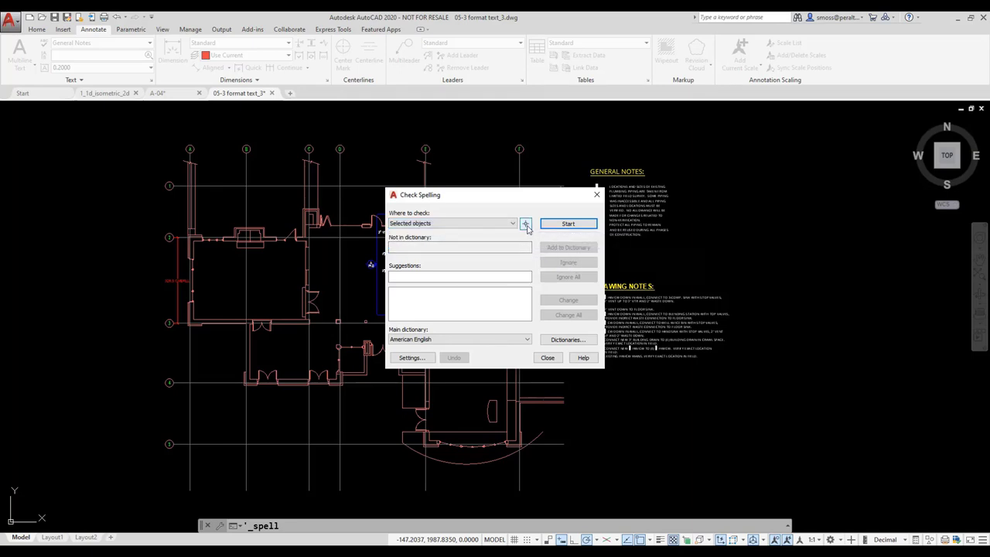
{"action": "left_click", "coordinate": [526, 225]}
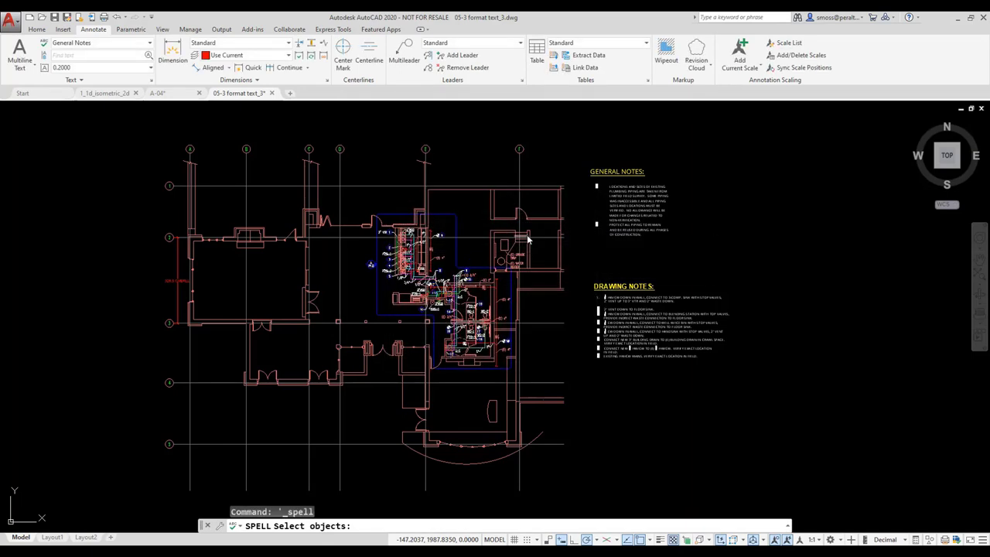
{"action": "left_click", "coordinate": [652, 325]}
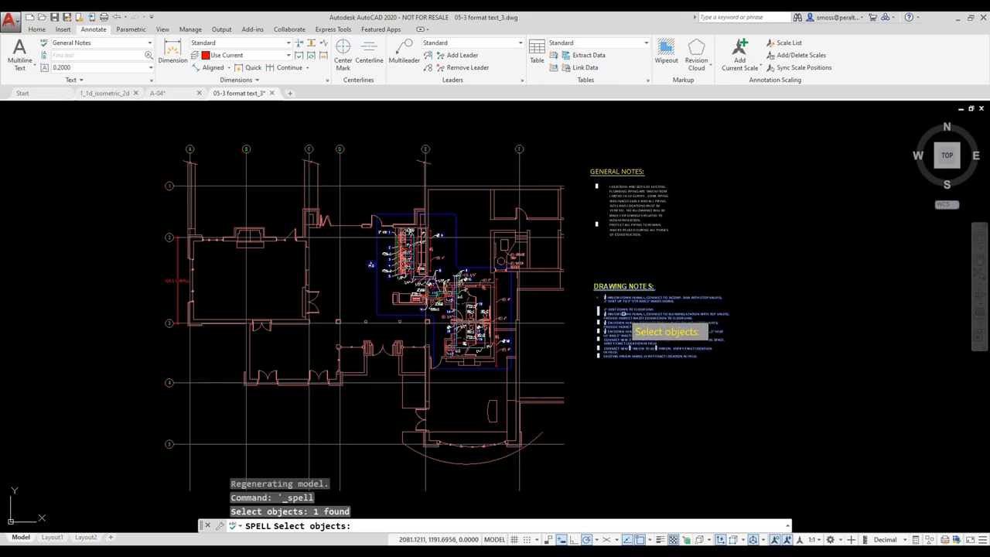
{"action": "left_click", "coordinate": [176, 247]}
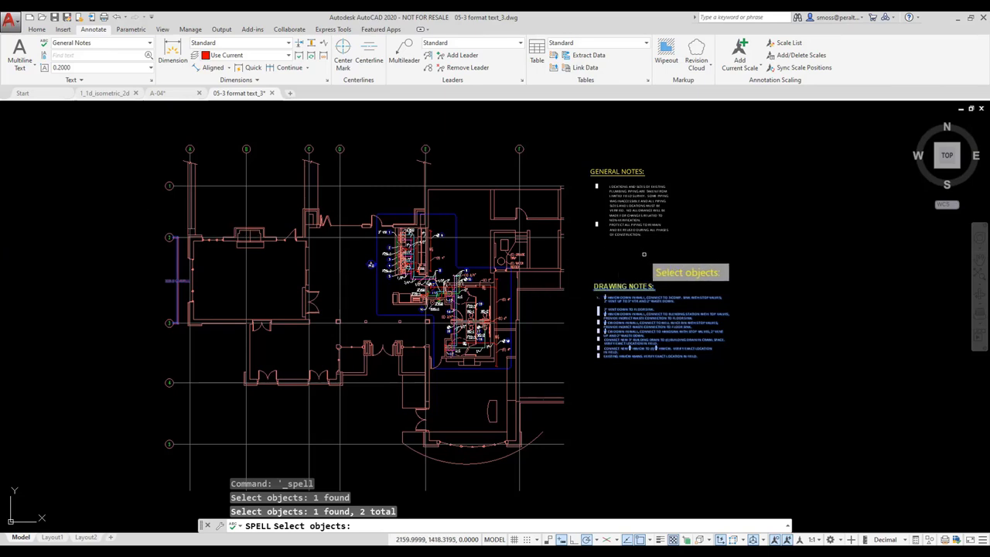
{"action": "key", "text": "Return"}
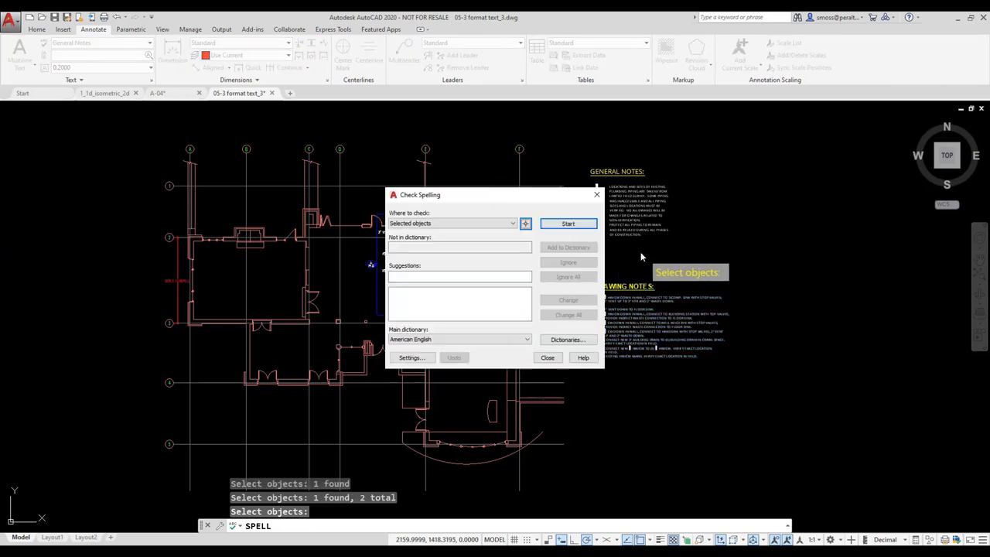
- Run the spelling check and add the abbreviations HW, CW and VTR to the dictionary
{"action": "left_click", "coordinate": [566, 224]}
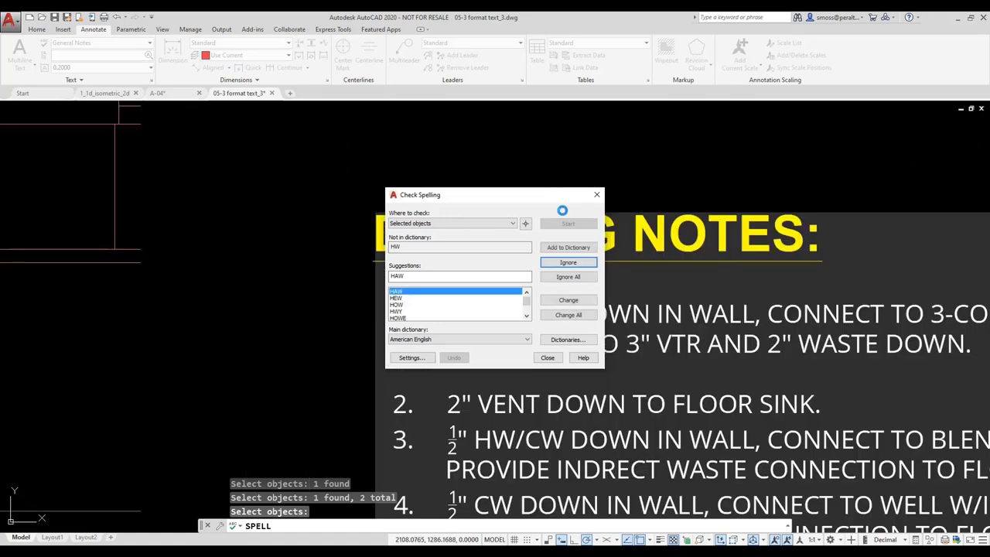
{"action": "left_click_drag", "start_coordinate": [519, 200], "coordinate": [270, 166]}
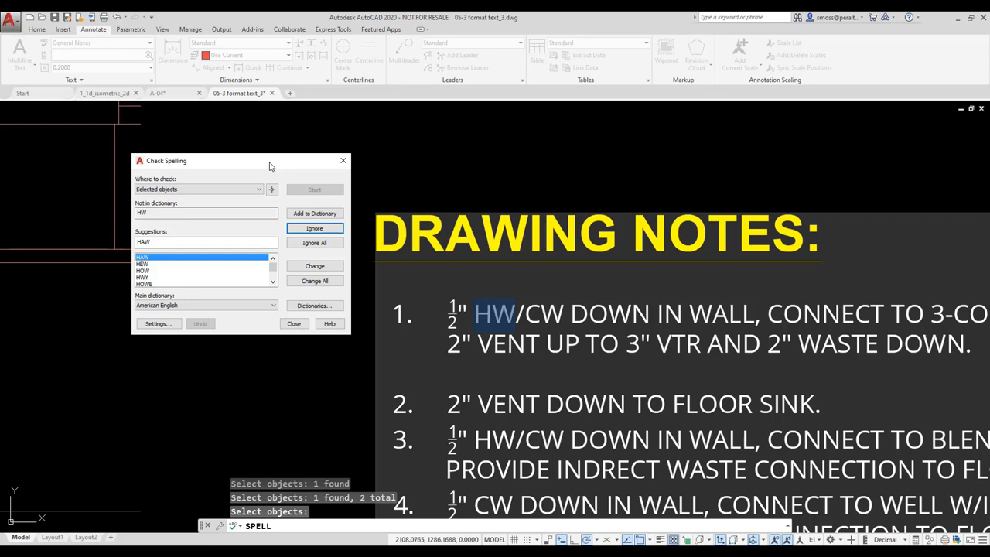
{"action": "left_click", "coordinate": [310, 213]}
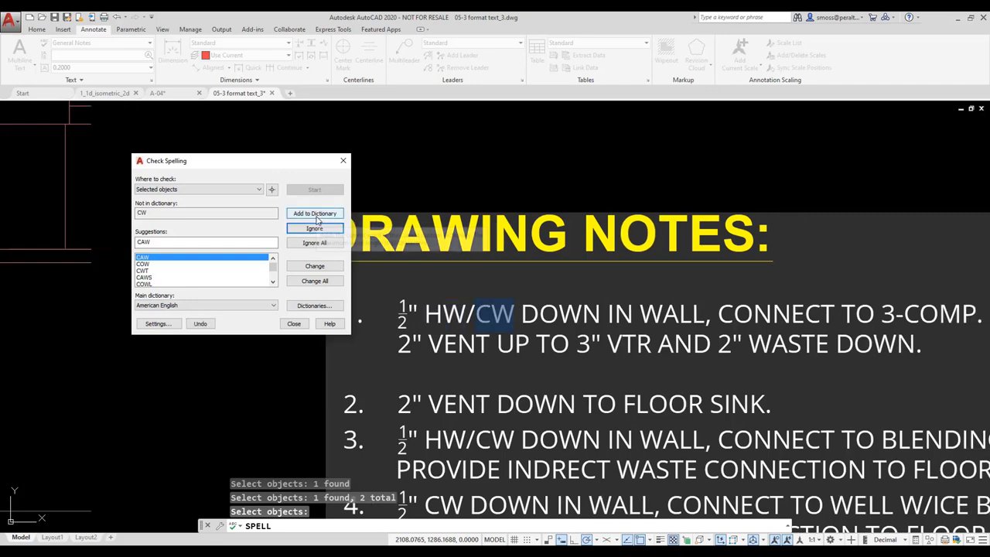
{"action": "left_click", "coordinate": [314, 214]}
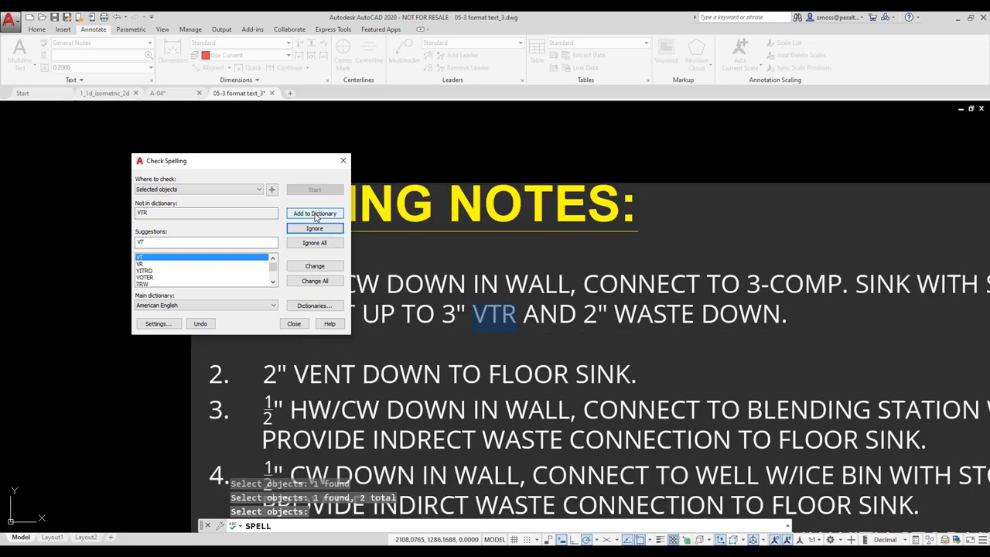
{"action": "left_click", "coordinate": [314, 215]}
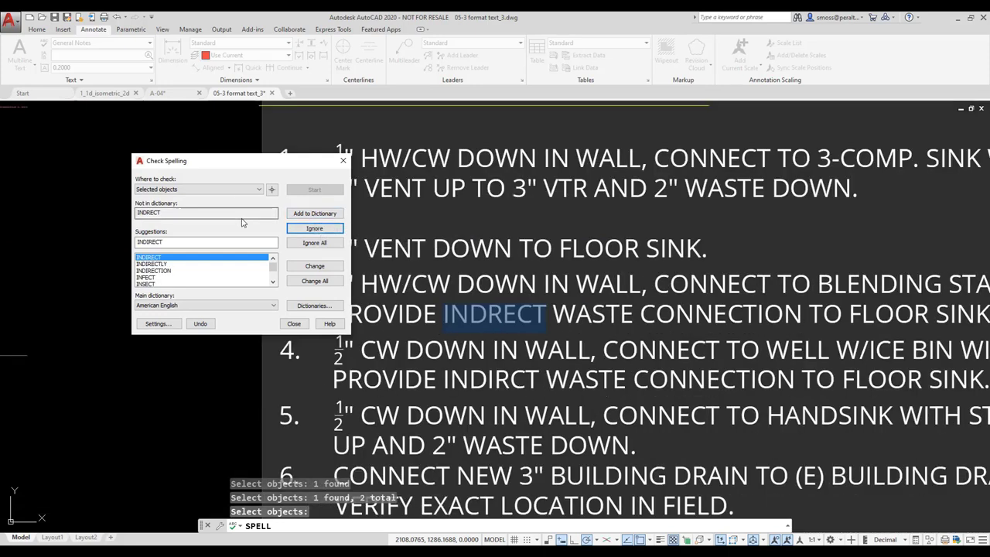
- Correct INDRECT and INDIRCT to INDIRECT and OVERLL to OVERALL, adding HANDSINK to the dictionary along the way
{"action": "left_click", "coordinate": [313, 267]}
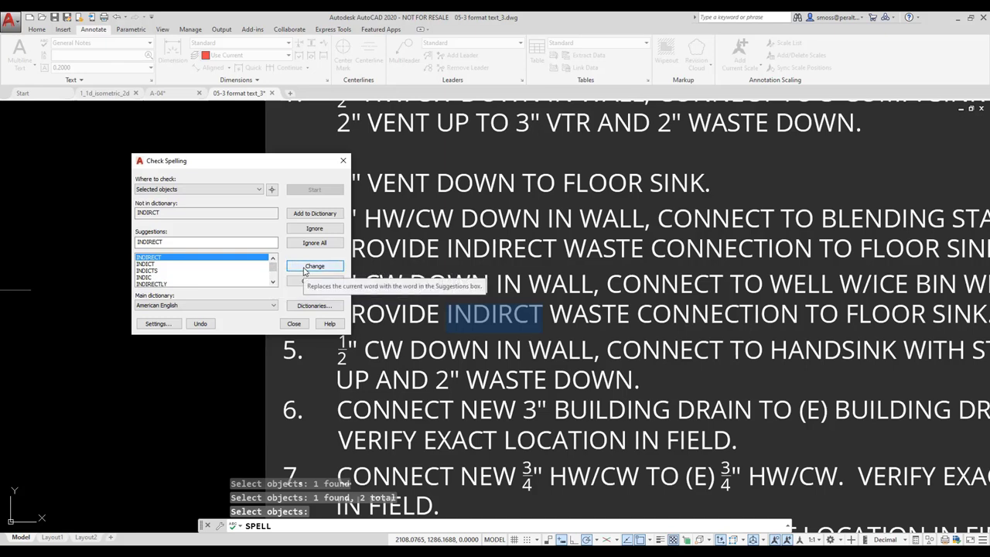
{"action": "left_click", "coordinate": [304, 269]}
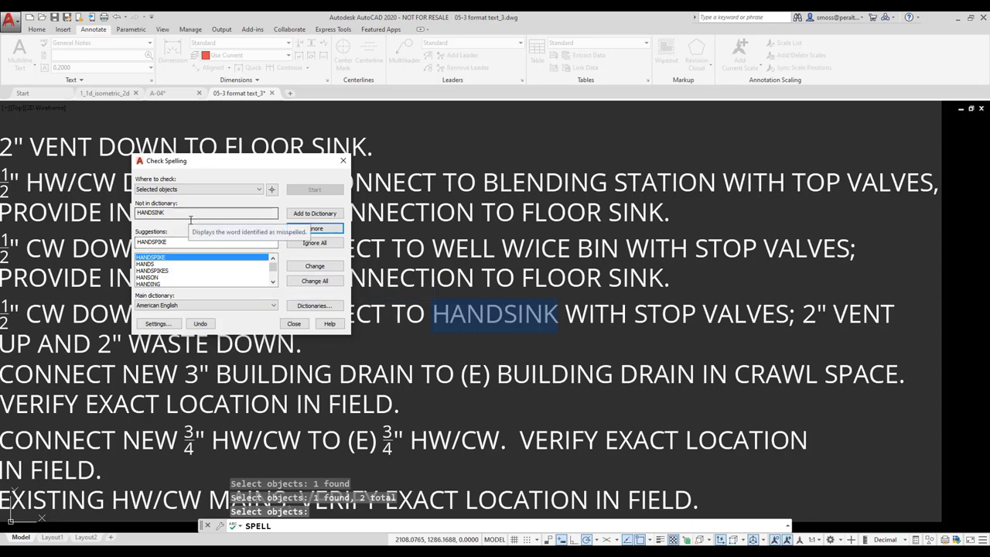
{"action": "left_click", "coordinate": [288, 212]}
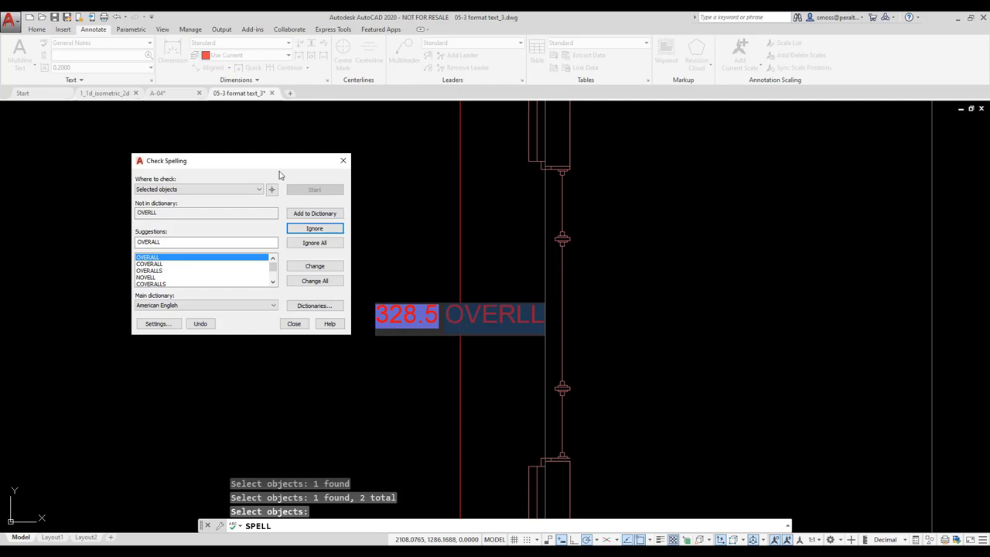
{"action": "left_click", "coordinate": [306, 266]}
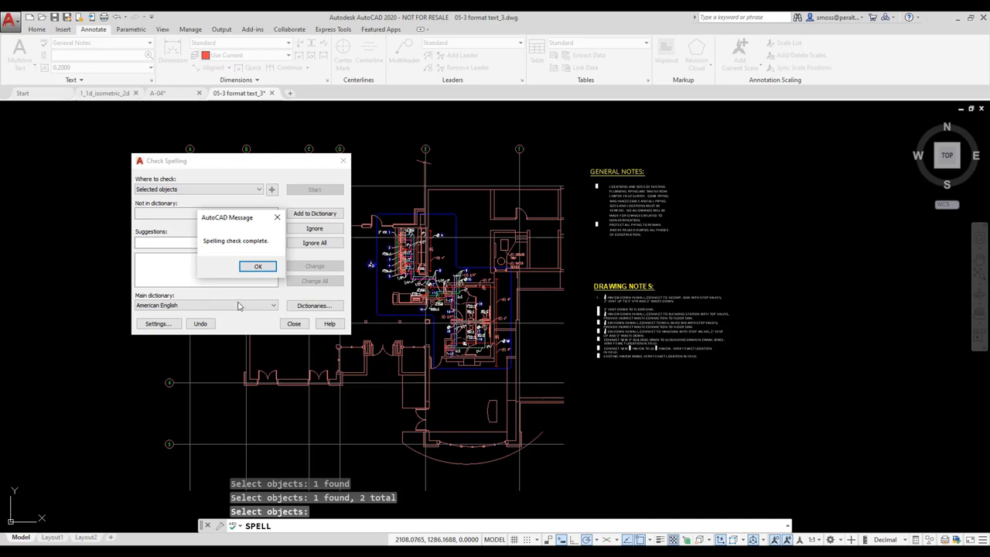